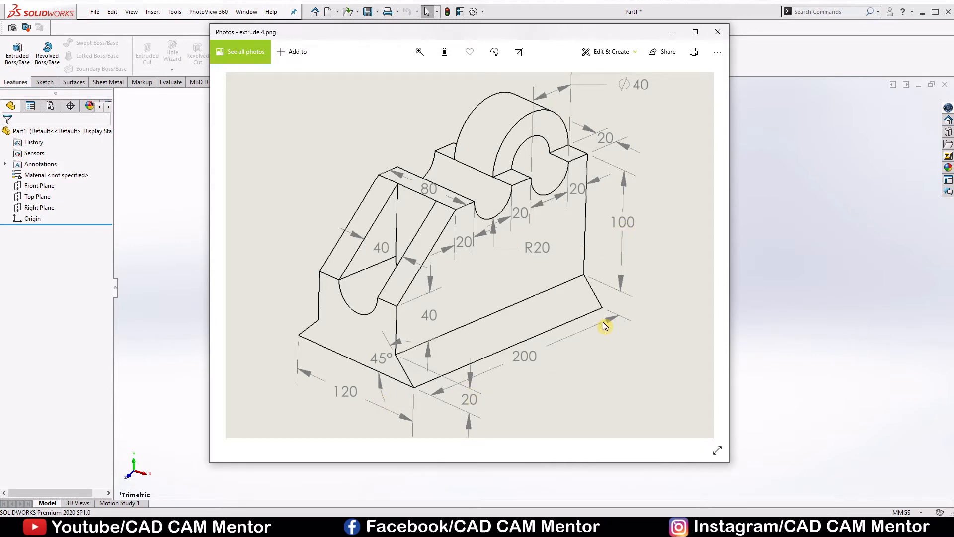
# Sketch a center rectangle about 216 by 99 mm on the Top Plane, centred on the origin
pyautogui.click(670, 33)
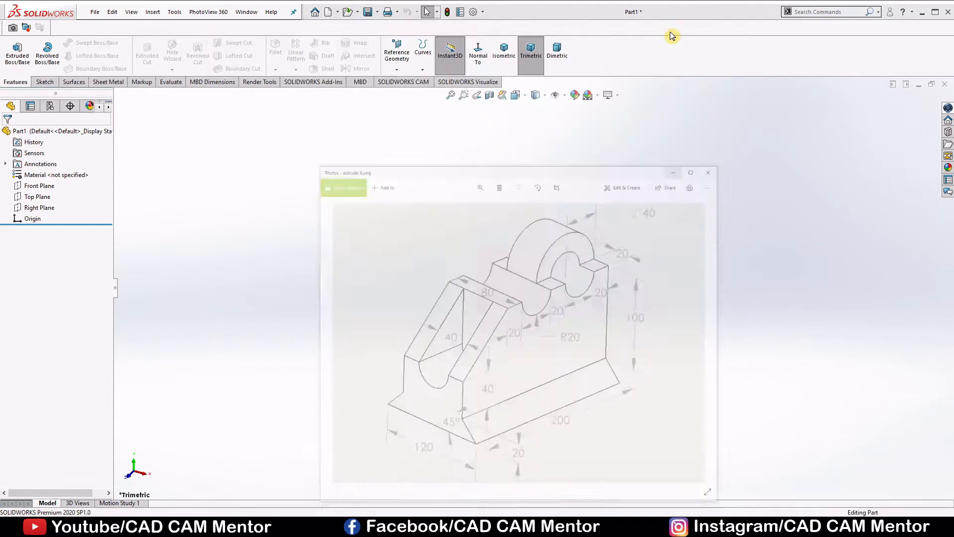
pyautogui.click(38, 196)
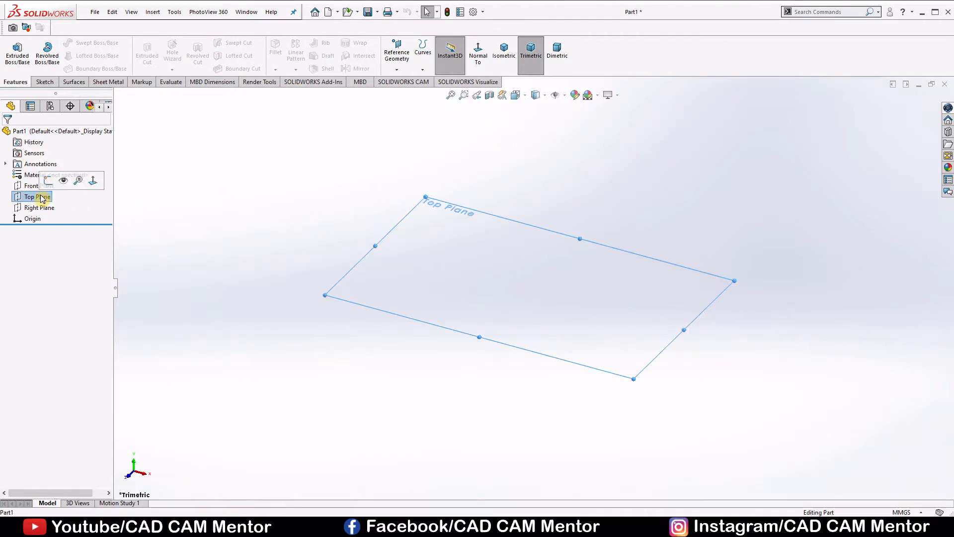
pyautogui.click(48, 182)
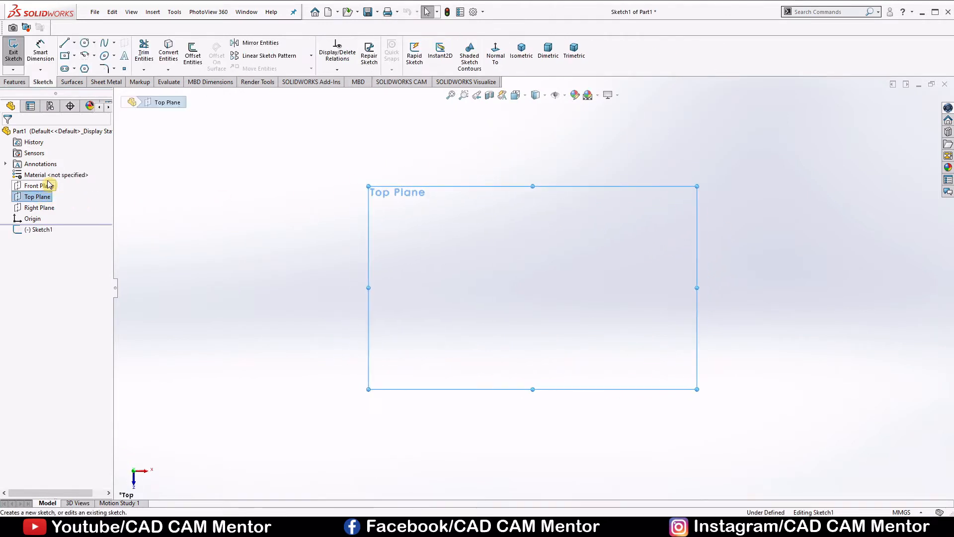
pyautogui.click(75, 57)
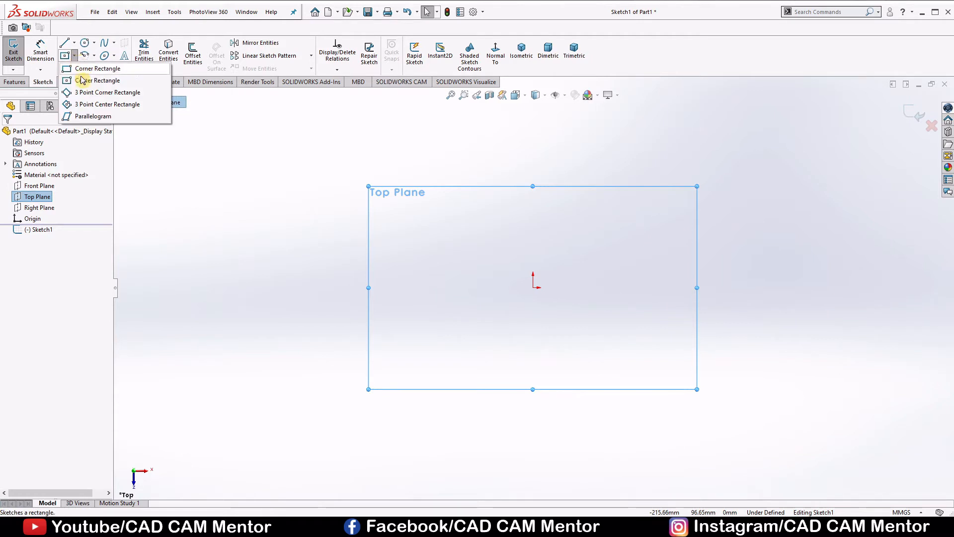
pyautogui.click(89, 78)
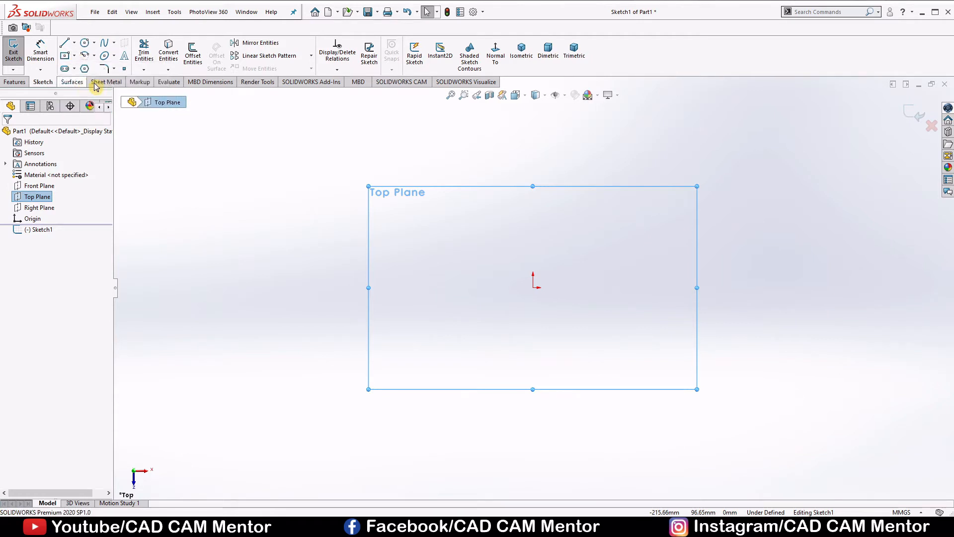
pyautogui.click(534, 287)
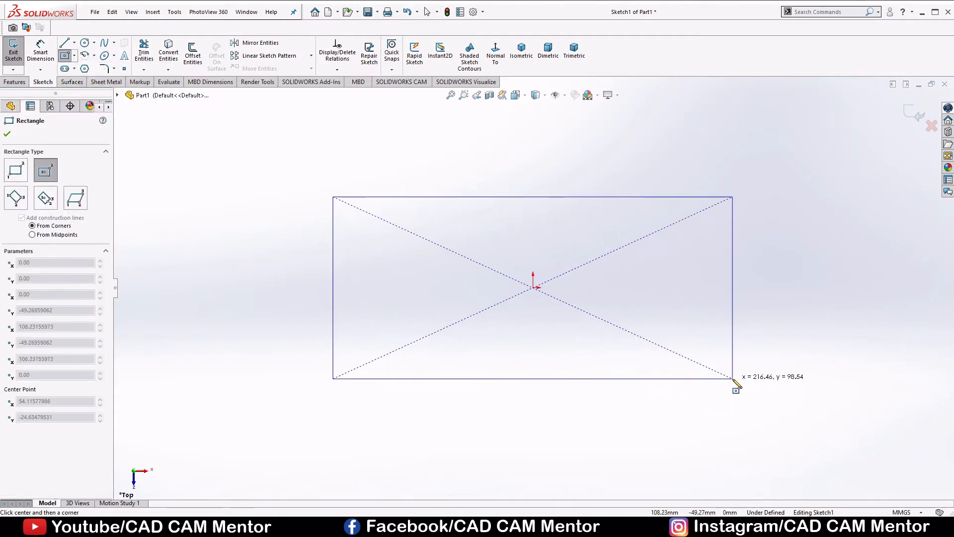
pyautogui.click(732, 378)
pyautogui.click(7, 135)
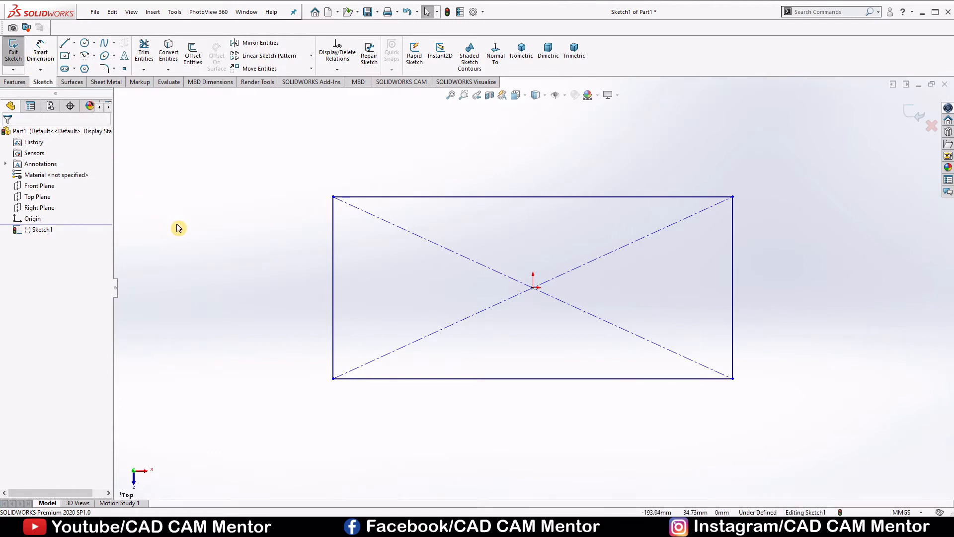
# Dimension the rectangle's vertical side at 120 mm
pyautogui.moveTo(179, 228); pyautogui.dragTo(179, 191, button='right')
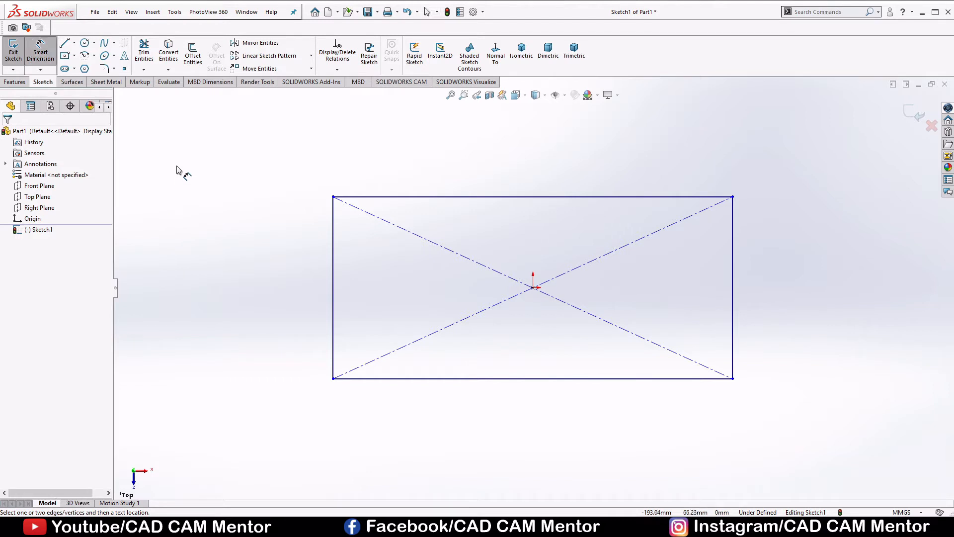
pyautogui.click(734, 274)
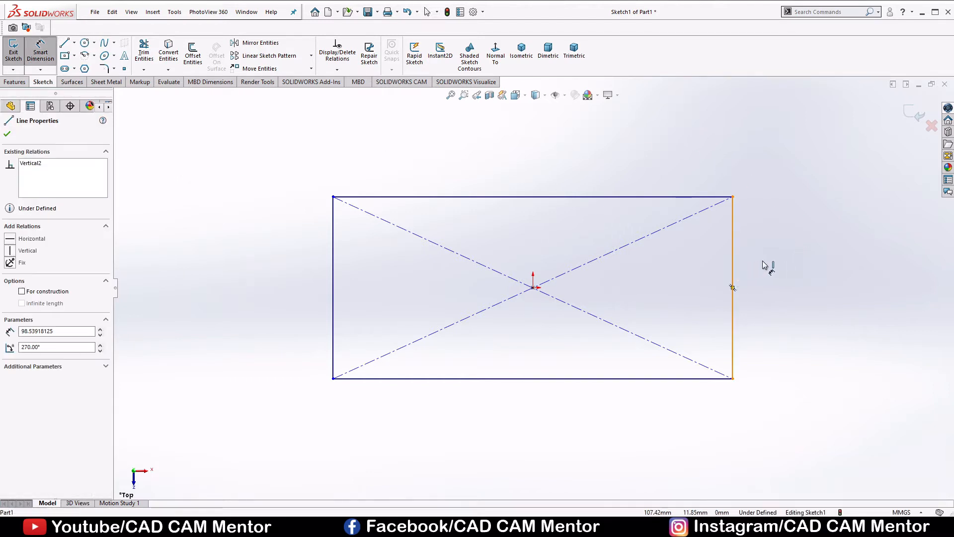
pyautogui.click(774, 268)
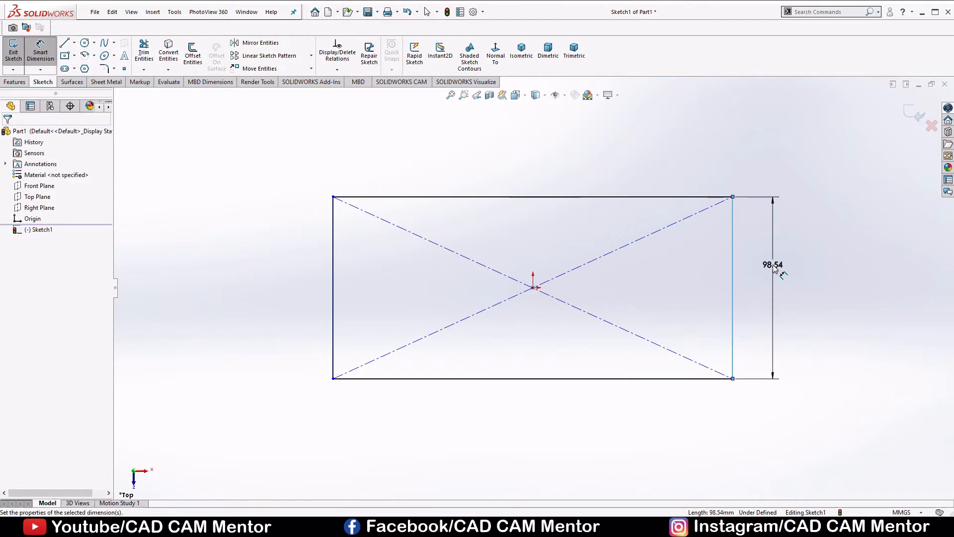
pyautogui.write('120')
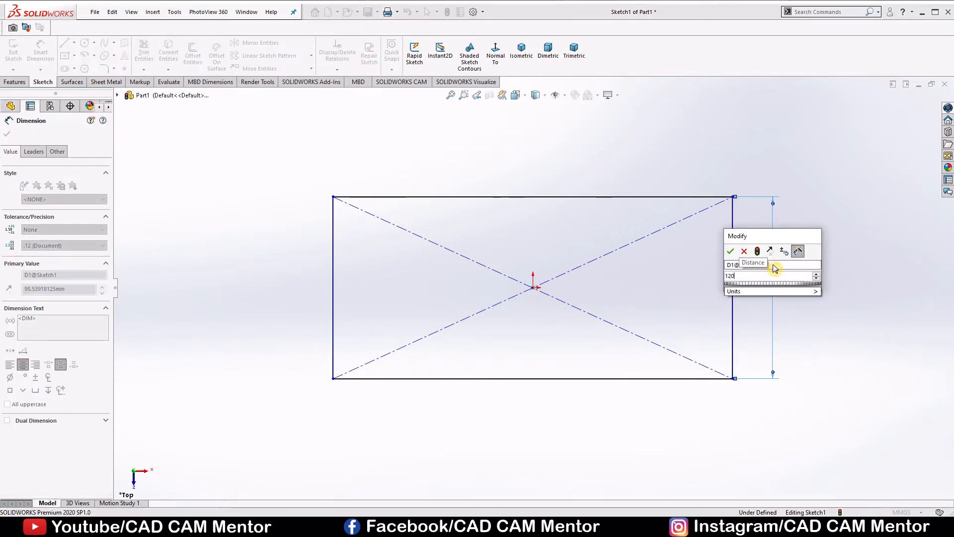
pyautogui.press('Return')
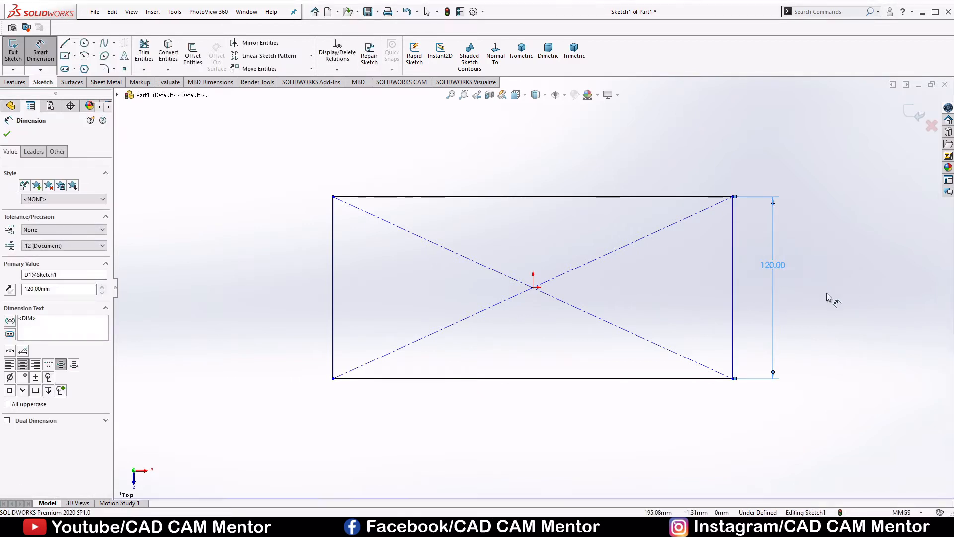
pyautogui.click(827, 297)
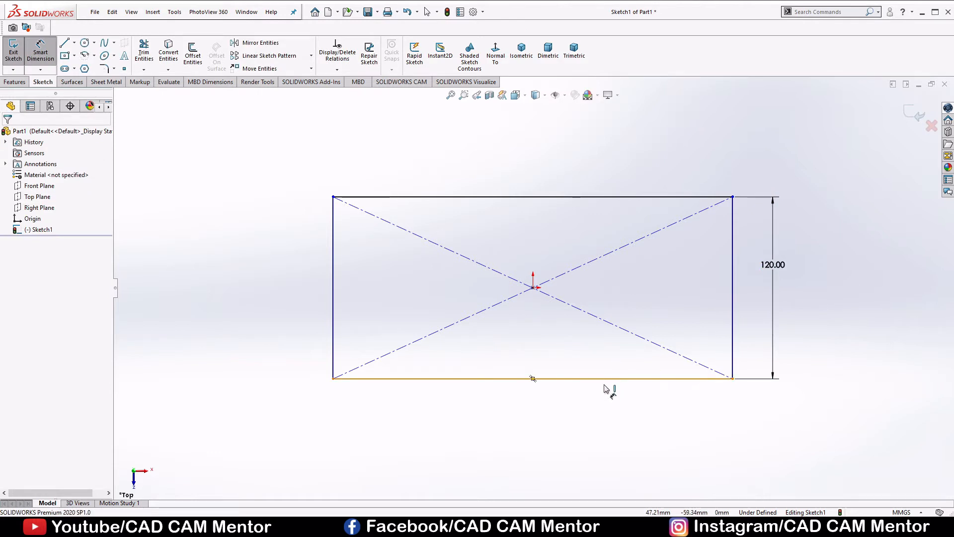
# Dimension the rectangle's horizontal side at 200 mm and leave the dimension tool
pyautogui.click(606, 379)
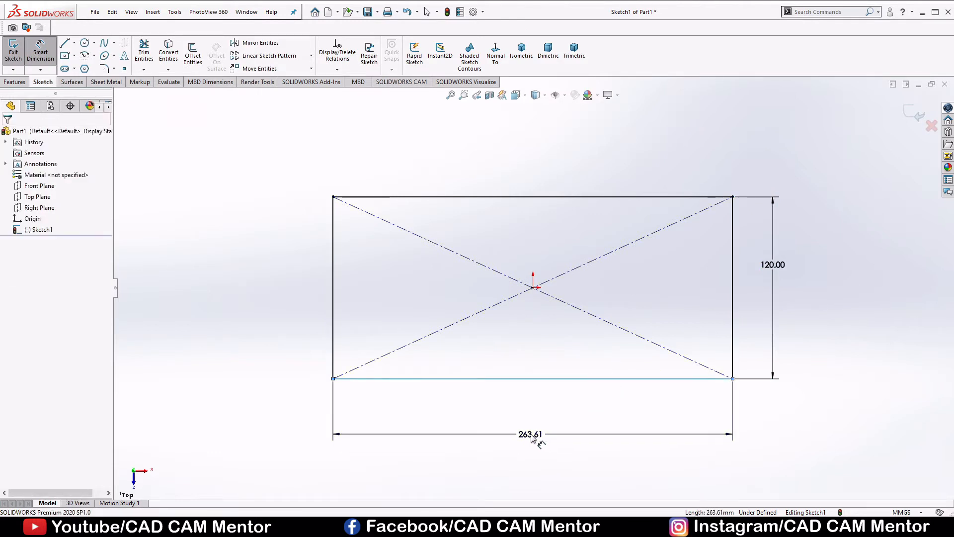
pyautogui.click(532, 438)
pyautogui.write('20')
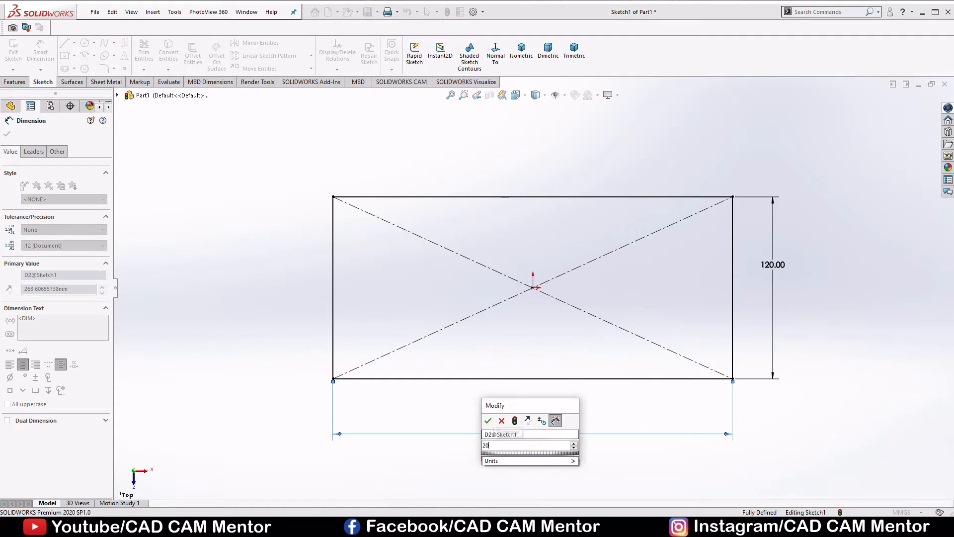
pyautogui.write('0')
pyautogui.press('Return')
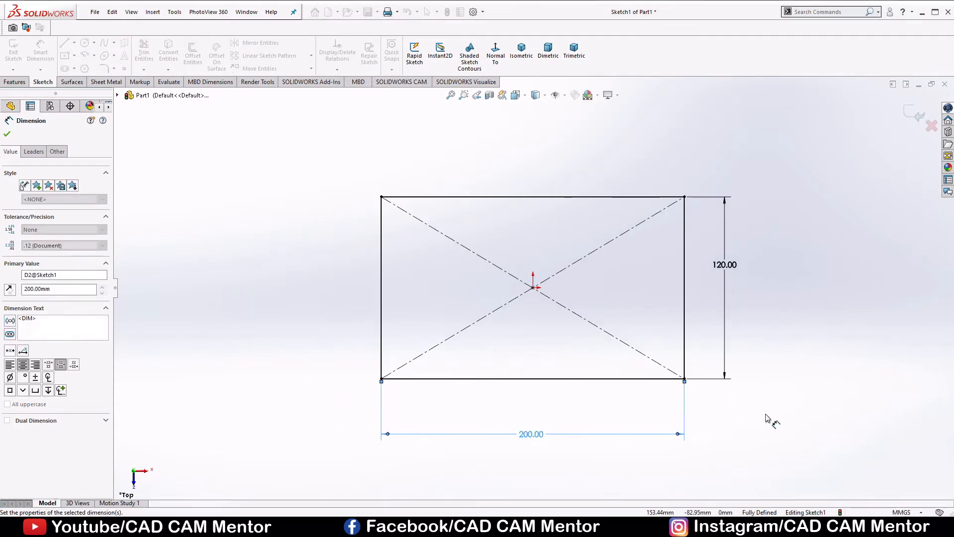
pyautogui.rightClick(801, 302)
pyautogui.click(826, 331)
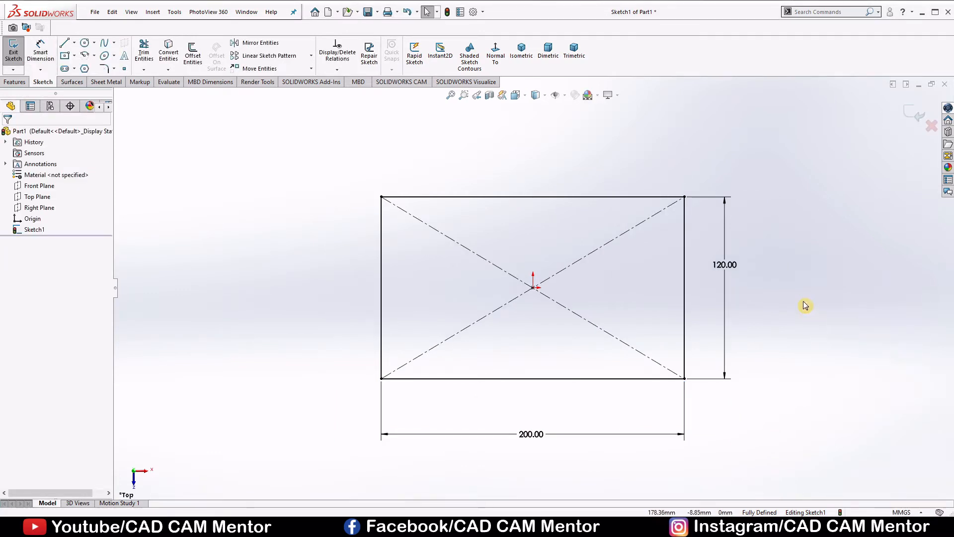
# Extrude the rectangle sketch upward as a blind boss 160 mm deep
pyautogui.scroll(-2, 777, 313)
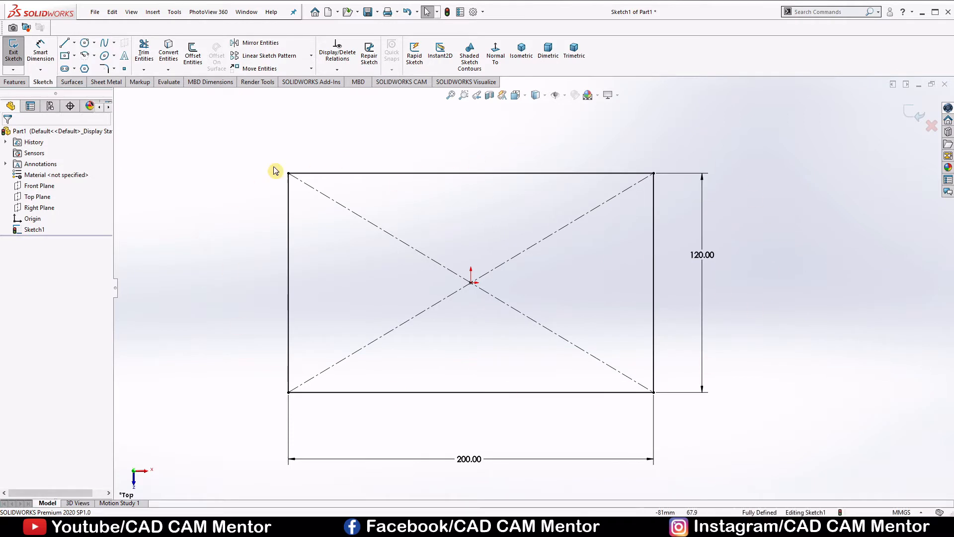
pyautogui.click(22, 83)
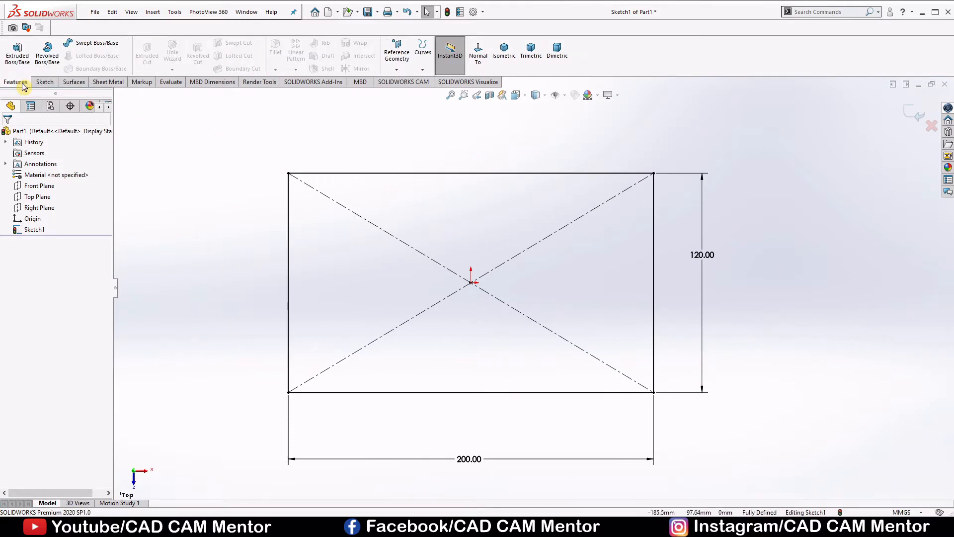
pyautogui.click(15, 55)
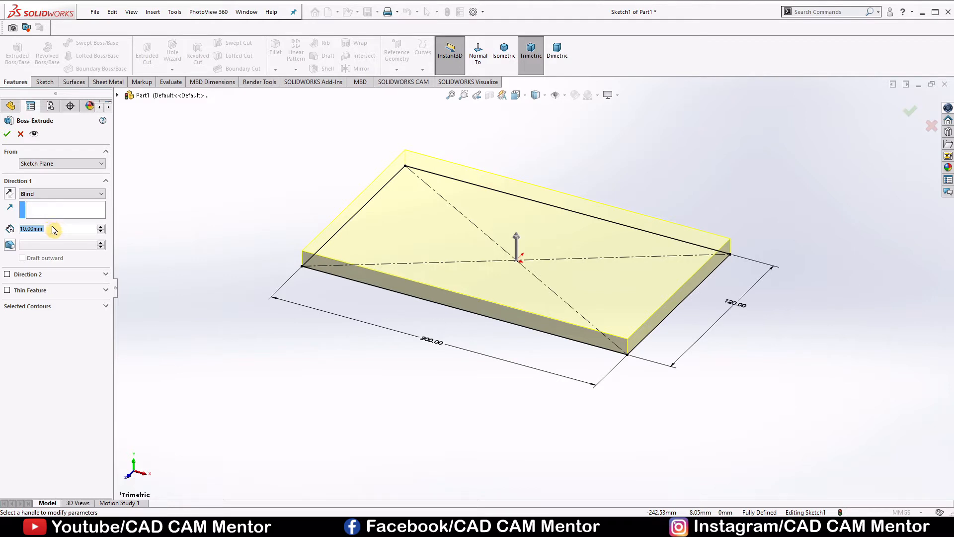
pyautogui.write('160')
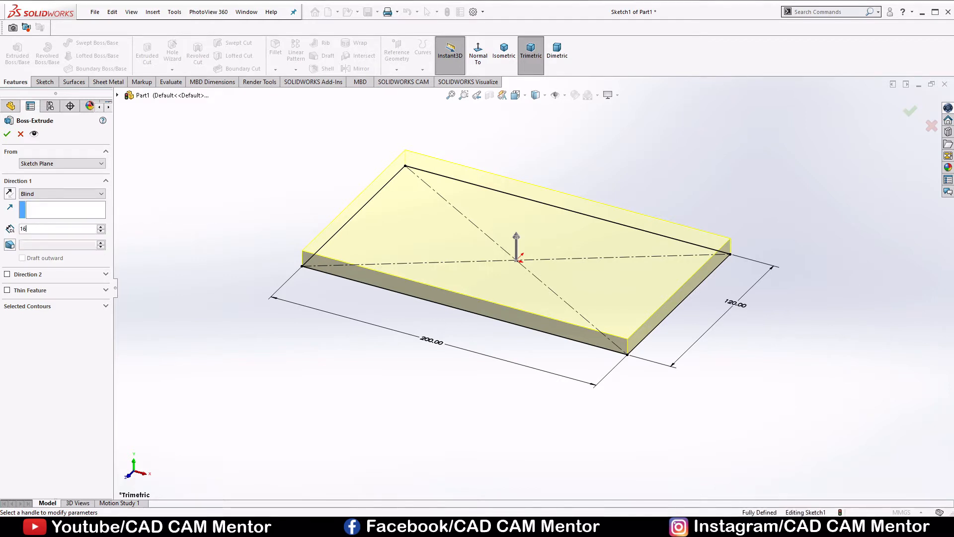
pyautogui.press('Return')
pyautogui.scroll(4, 553, 125)
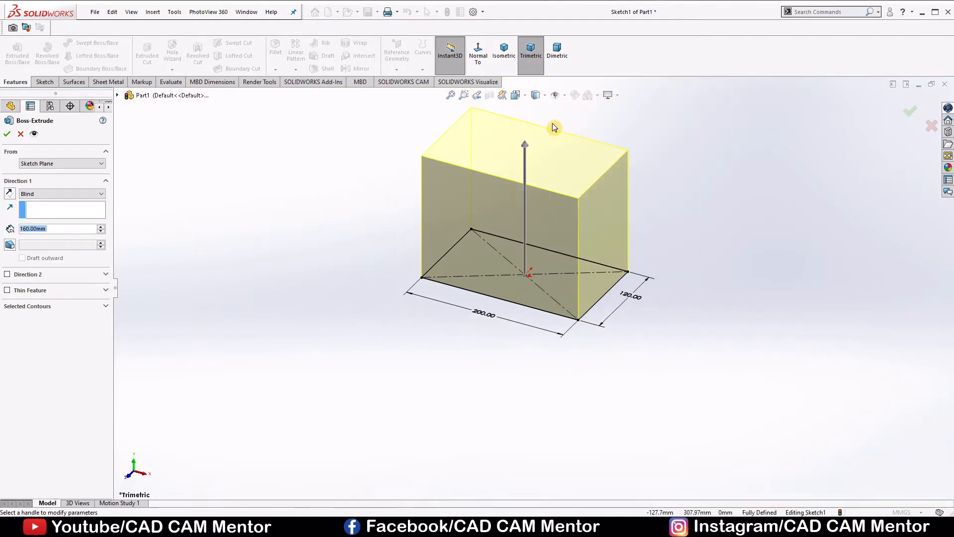
pyautogui.moveTo(665, 184); pyautogui.dragTo(662, 210, button='middle')
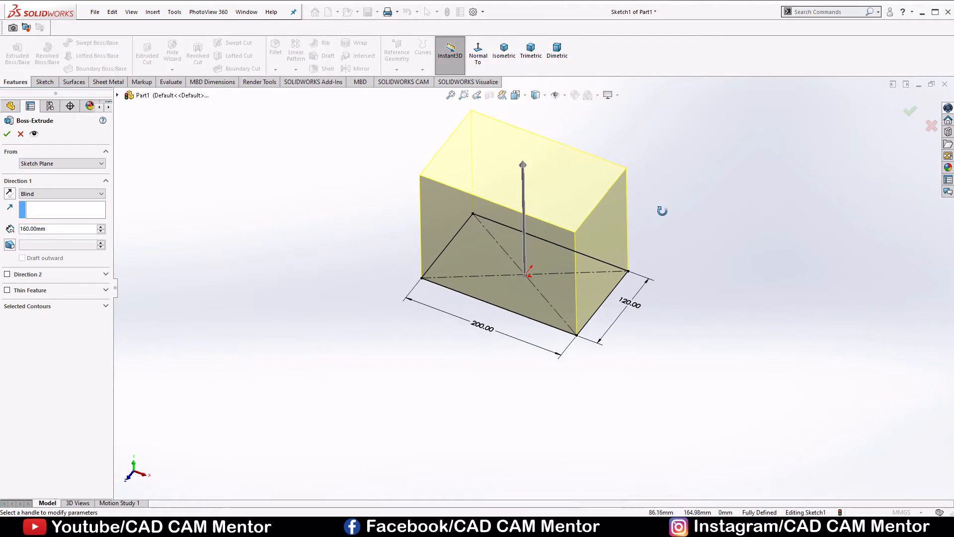
pyautogui.click(8, 135)
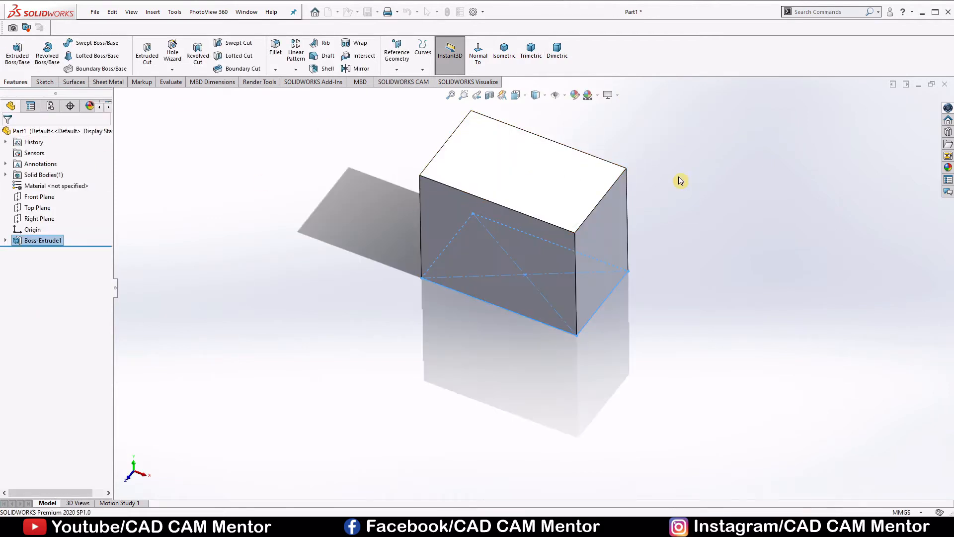
pyautogui.scroll(-2, 675, 191)
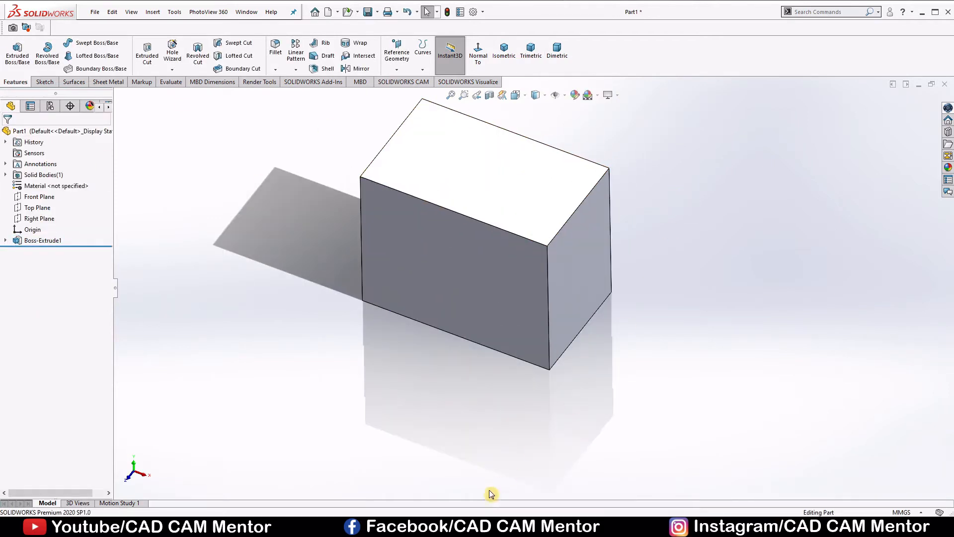
# Check the reference drawing, then start a sketch on the block's 120 mm wide end face, viewed normal to it
pyautogui.hotkey('alt', 'Tab')
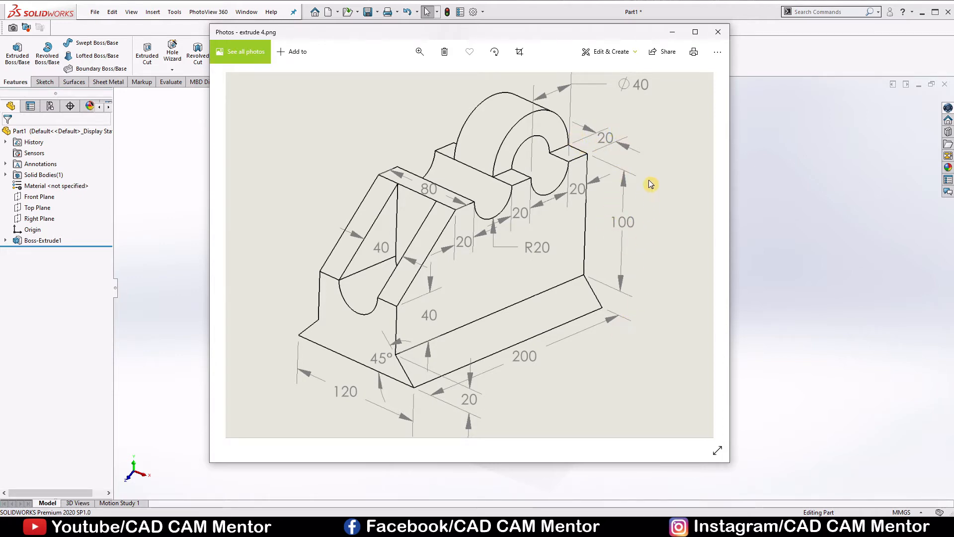
pyautogui.click(673, 36)
pyautogui.rightClick(577, 243)
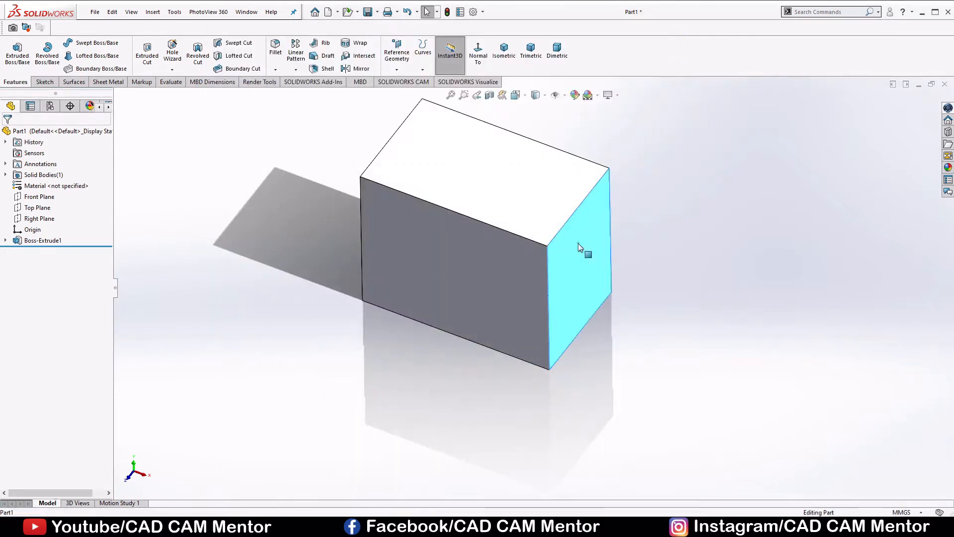
pyautogui.click(601, 227)
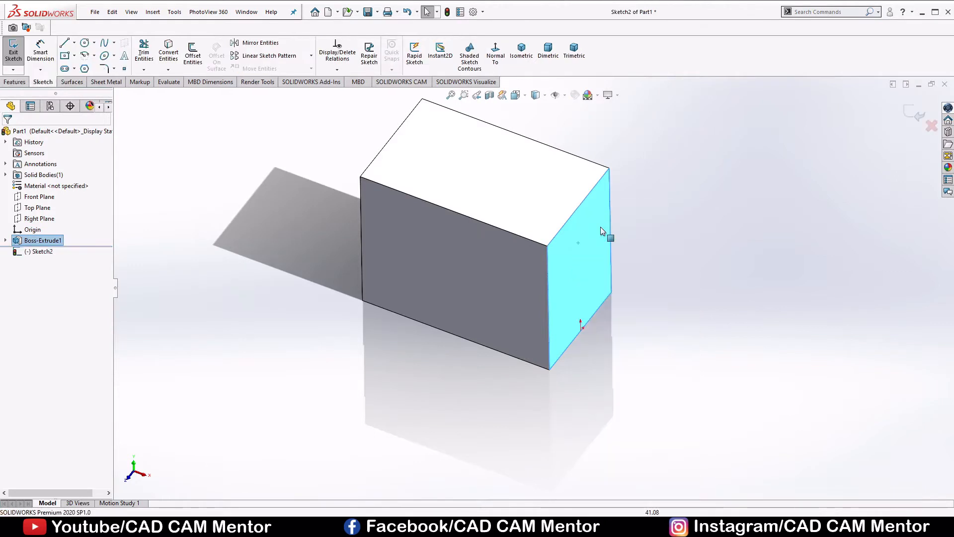
pyautogui.click(493, 53)
pyautogui.click(305, 244)
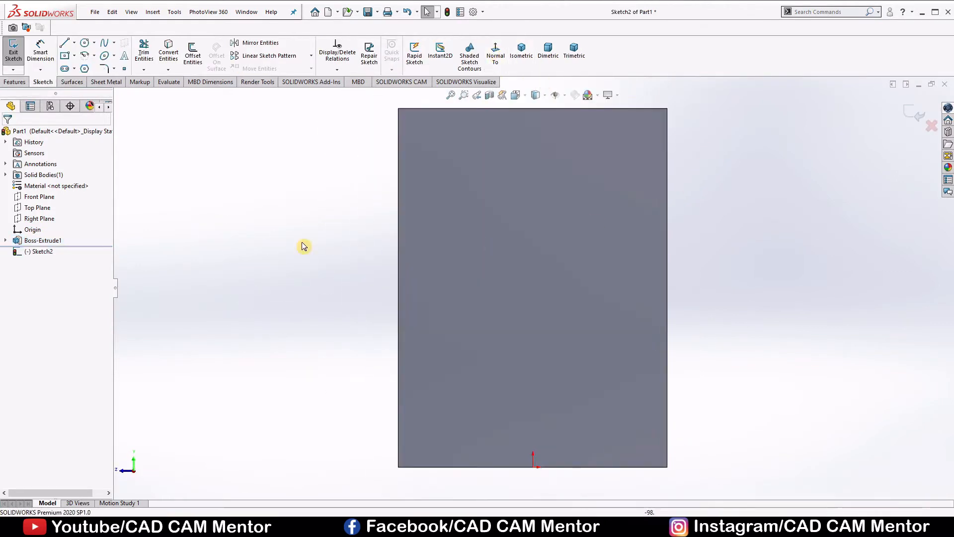
# Draw a vertical centerline from the origin to just above the end face's upper edge
pyautogui.click(74, 42)
pyautogui.click(86, 67)
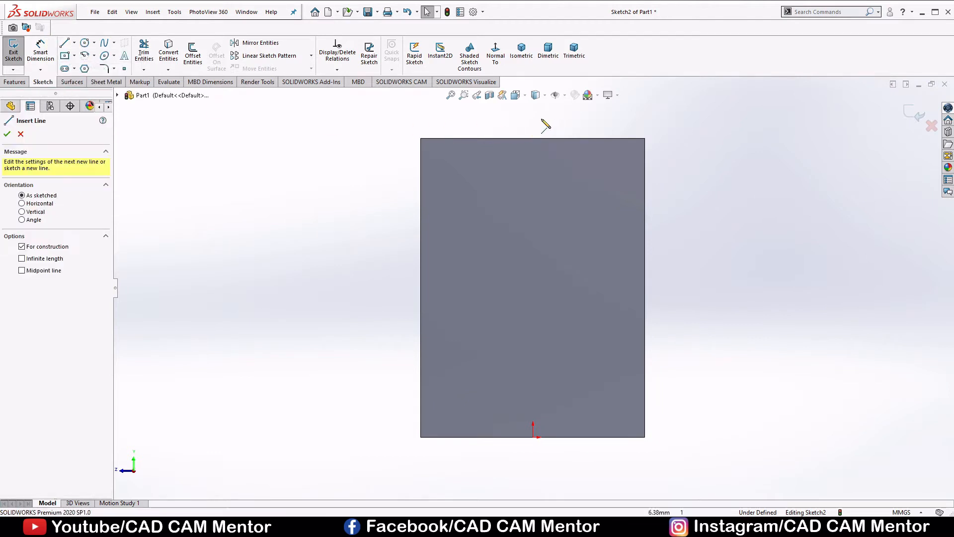
pyautogui.click(534, 437)
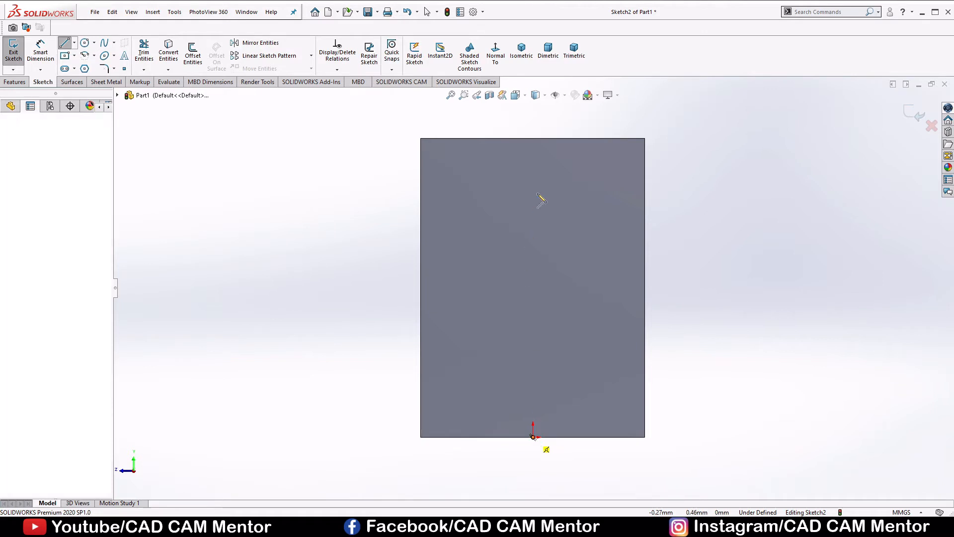
pyautogui.click(533, 113)
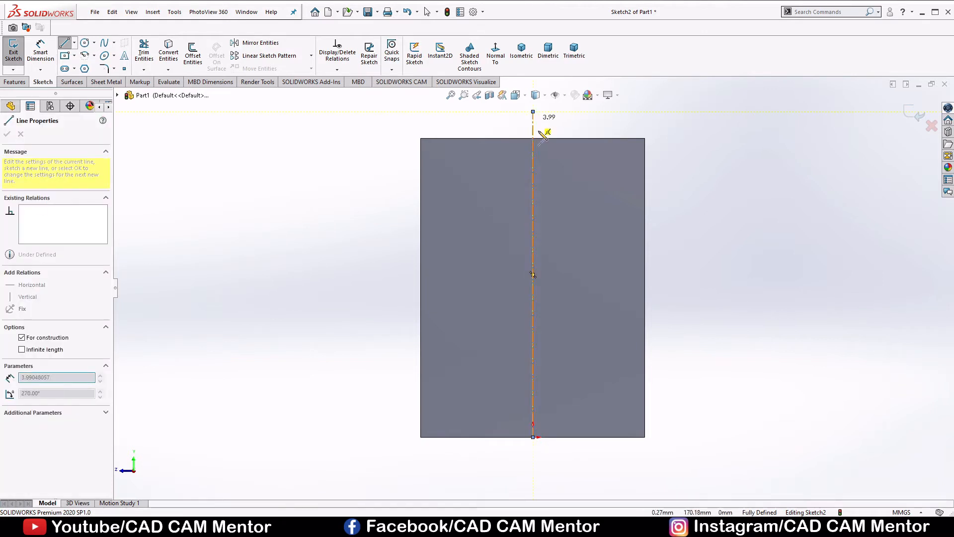
pyautogui.rightClick(702, 142)
pyautogui.click(725, 149)
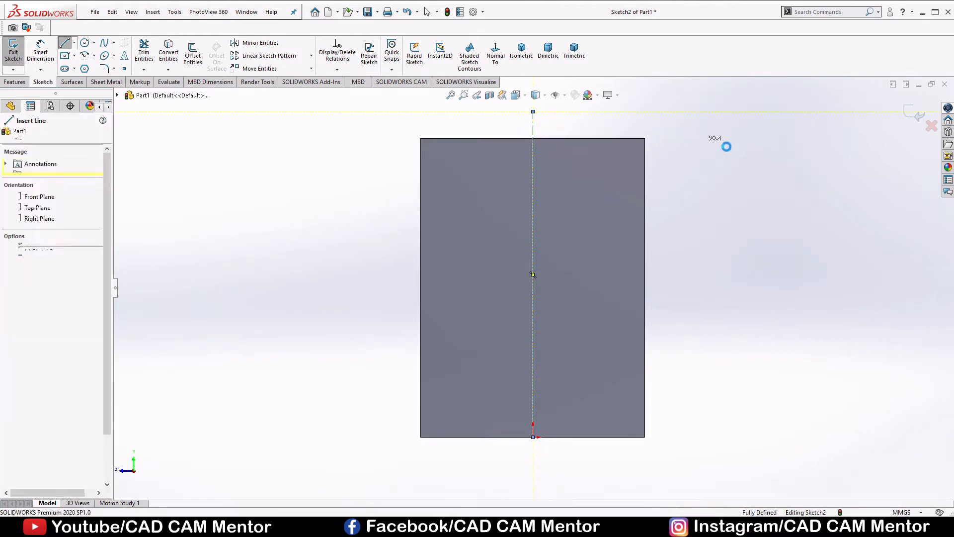
# Draw a closed stepped profile along the face's left edge, with a 45° slant about 17 mm high and an upper step about 18 × 21 mm
pyautogui.press('l')
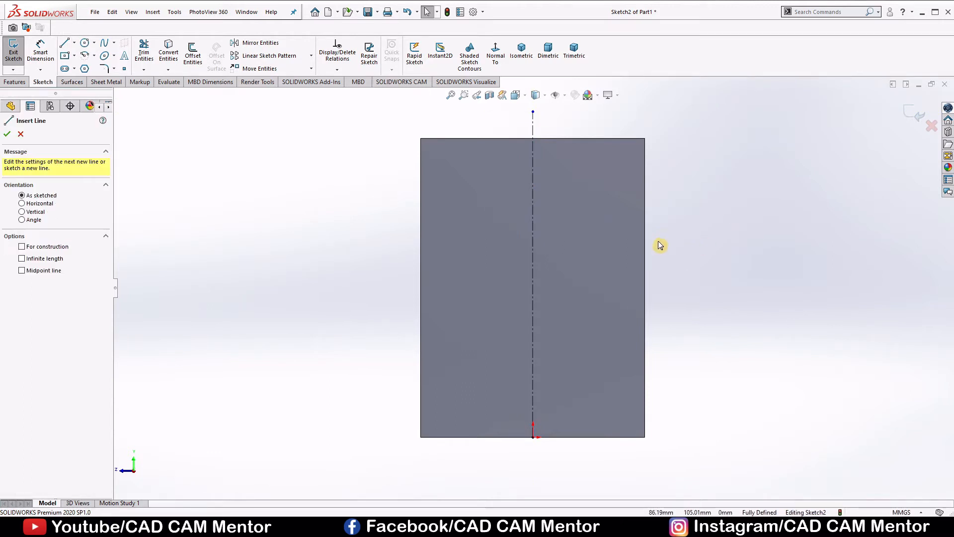
pyautogui.click(420, 437)
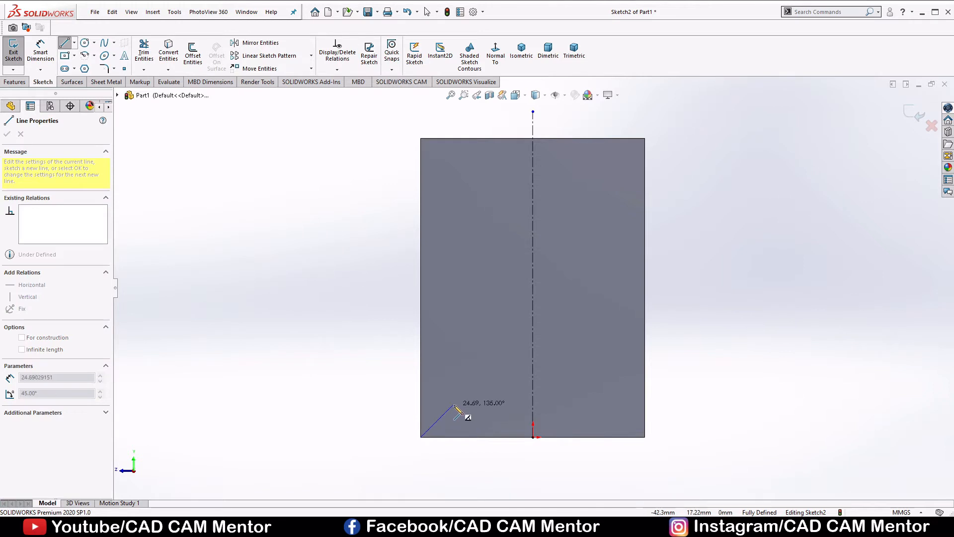
pyautogui.click(453, 405)
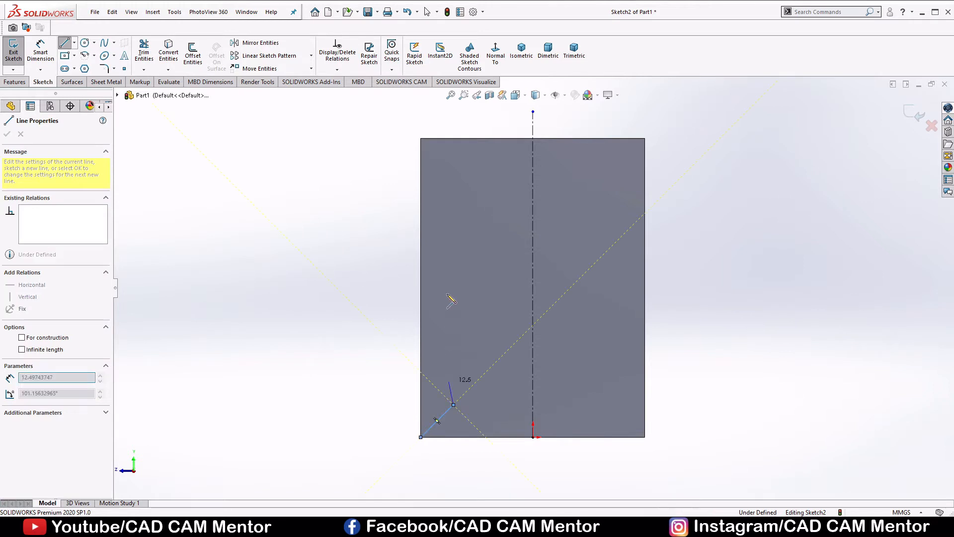
pyautogui.click(453, 177)
pyautogui.click(486, 177)
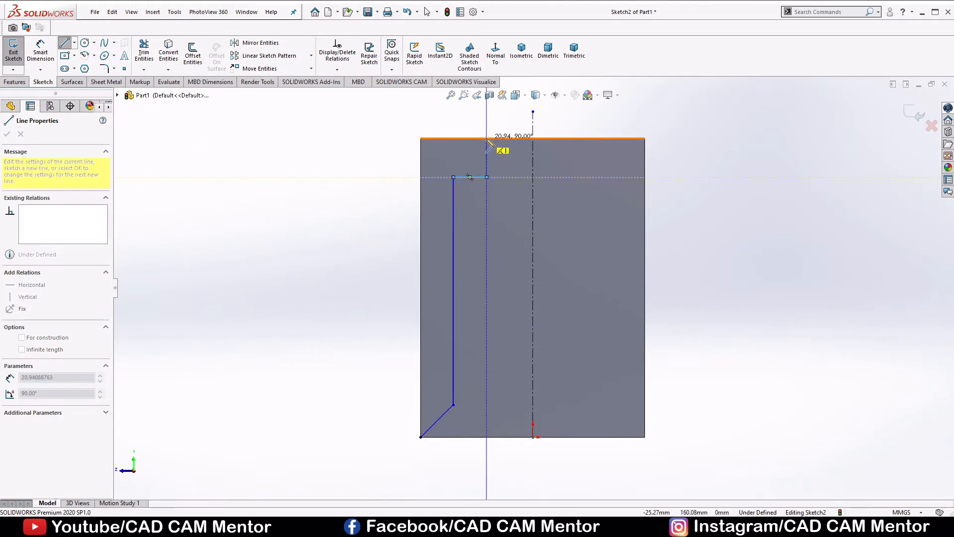
pyautogui.click(486, 138)
pyautogui.click(420, 138)
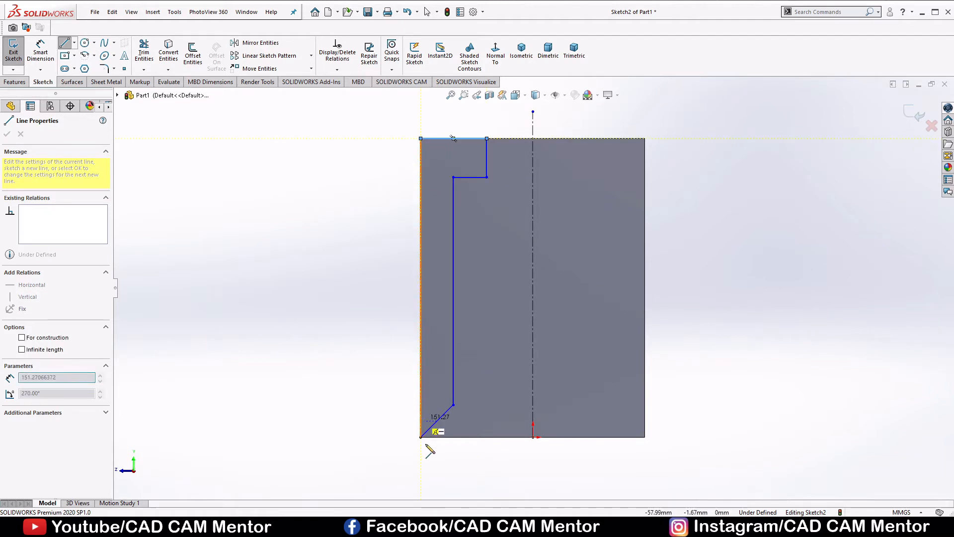
pyautogui.click(420, 437)
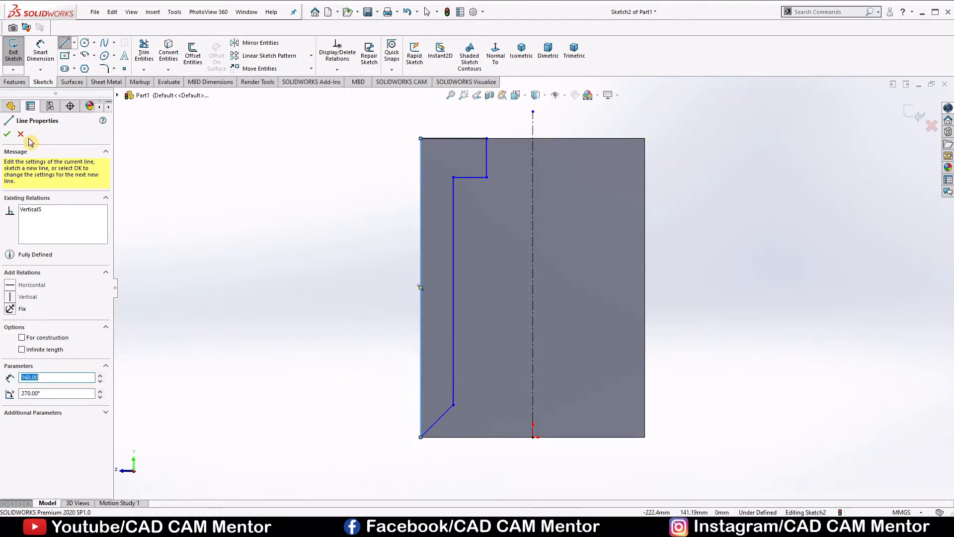
pyautogui.click(8, 135)
pyautogui.click(7, 135)
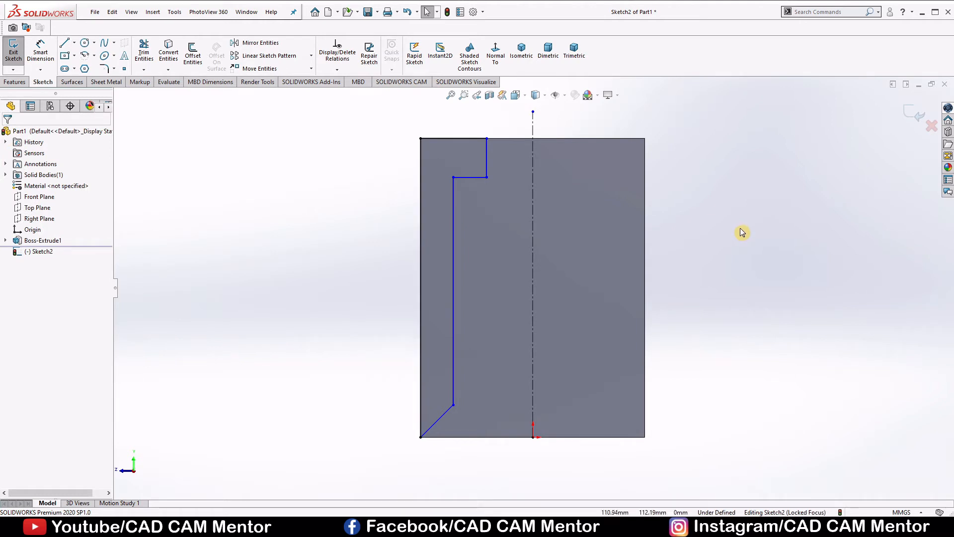
# Dimension the angle between the profile's slanted line and the block's bottom edge at 45°
pyautogui.moveTo(744, 237); pyautogui.dragTo(741, 170, button='right')
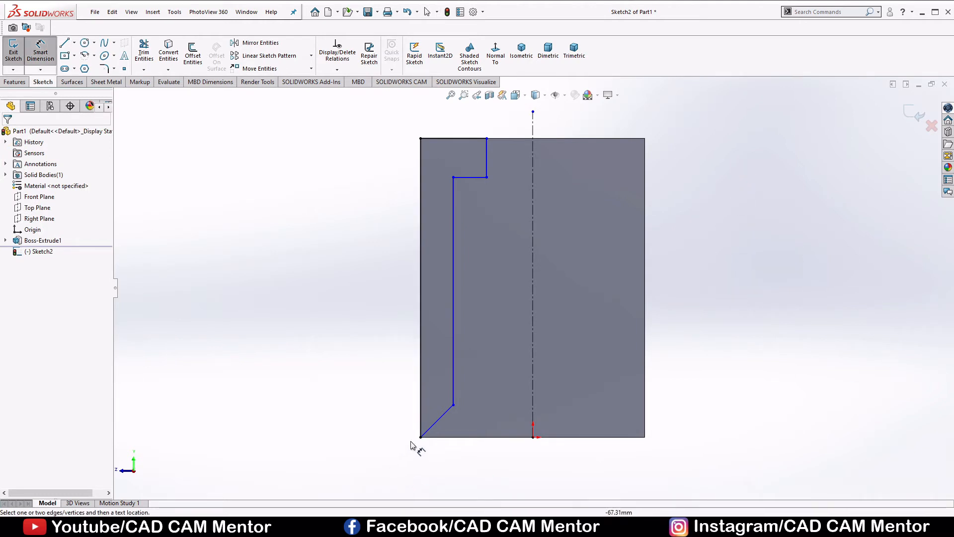
pyautogui.click(445, 414)
pyautogui.click(462, 437)
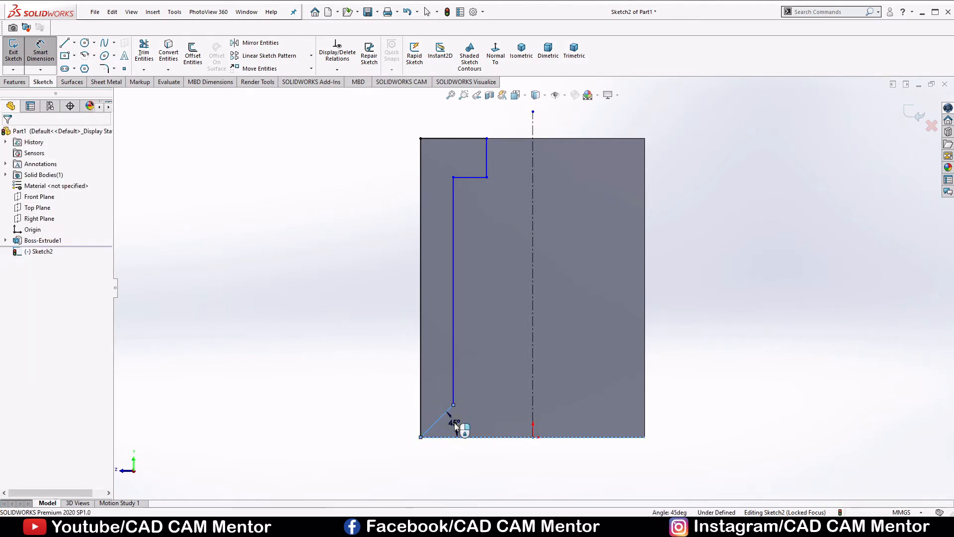
pyautogui.click(453, 423)
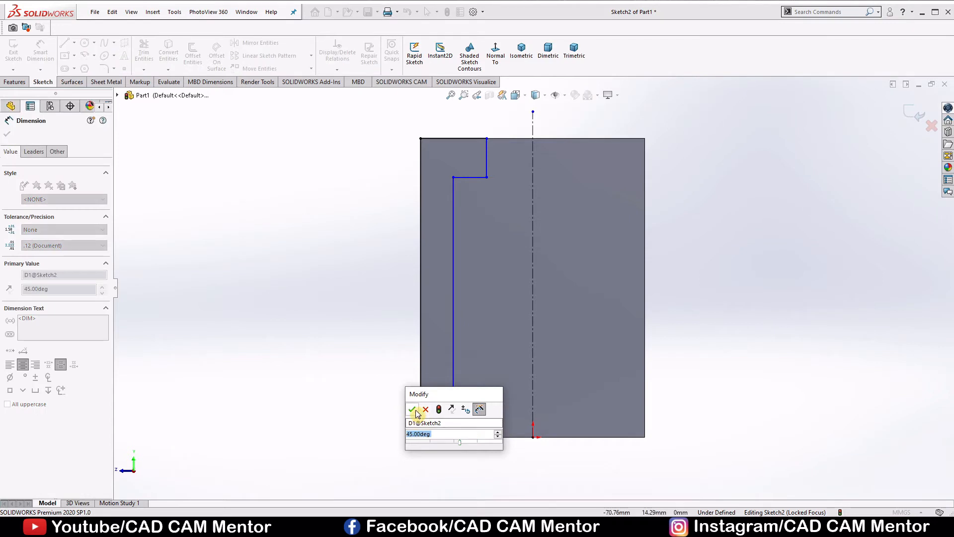
pyautogui.press('Return')
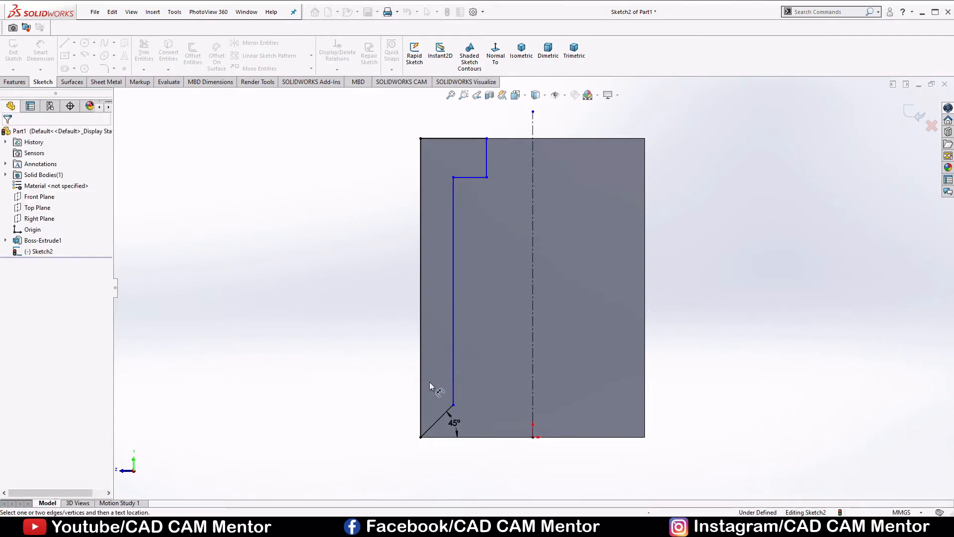
# Dimension the slanted line's upper endpoint at 20 mm above the block's bottom edge
pyautogui.click(453, 406)
pyautogui.click(448, 438)
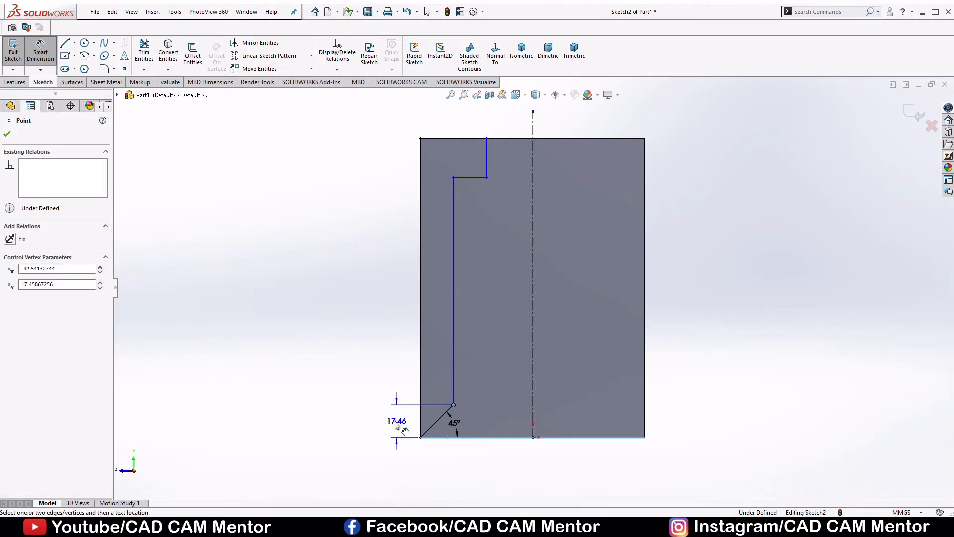
pyautogui.click(392, 420)
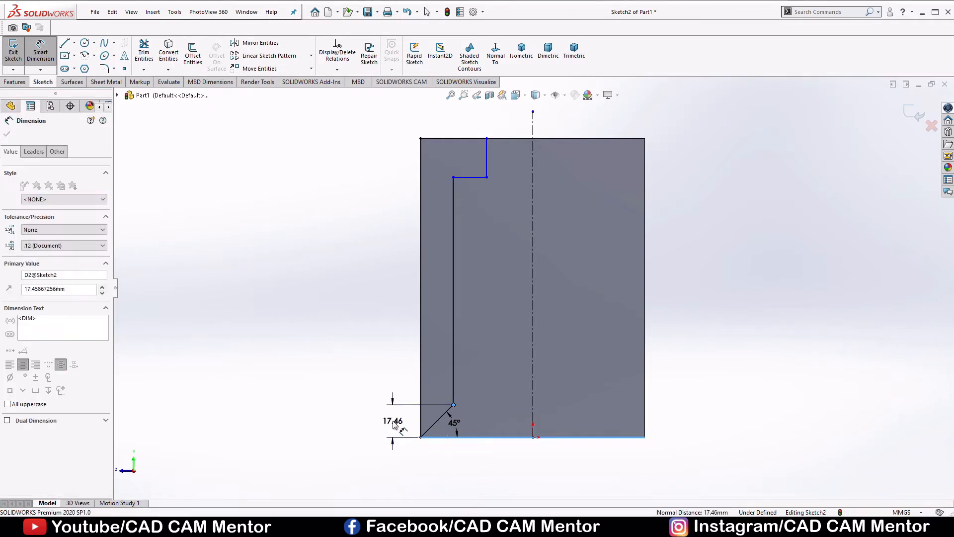
pyautogui.write('20')
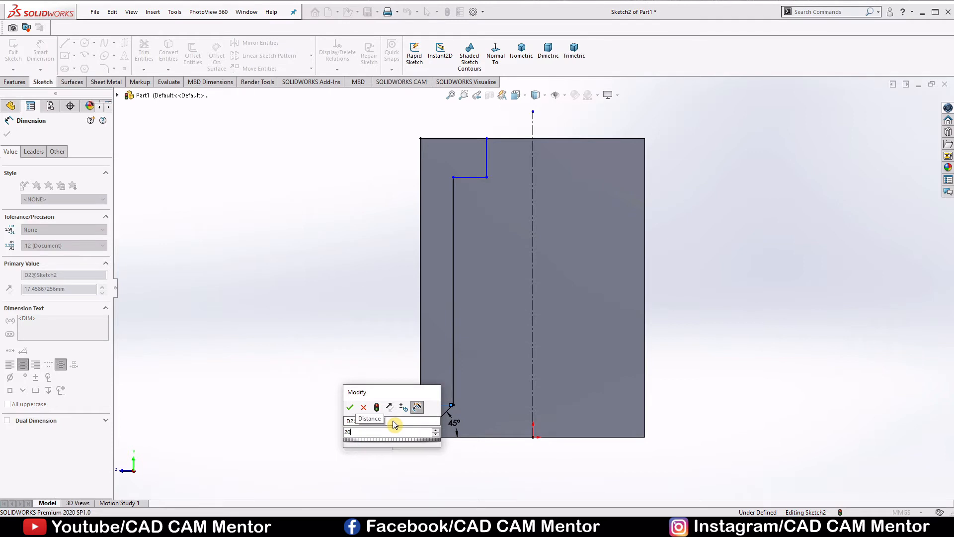
pyautogui.press('Return')
pyautogui.click(346, 379)
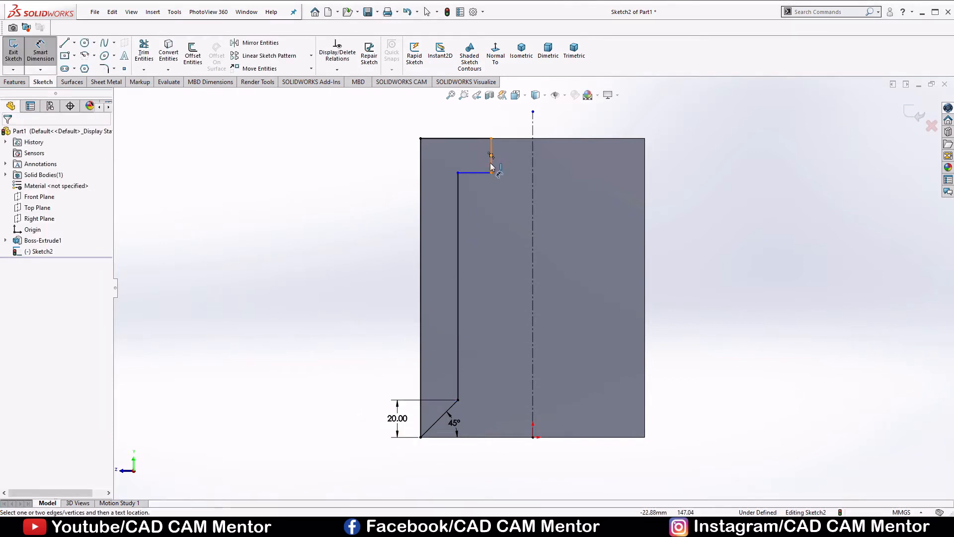
# Dimension the profile's short horizontal step line at 20 mm
pyautogui.click(477, 173)
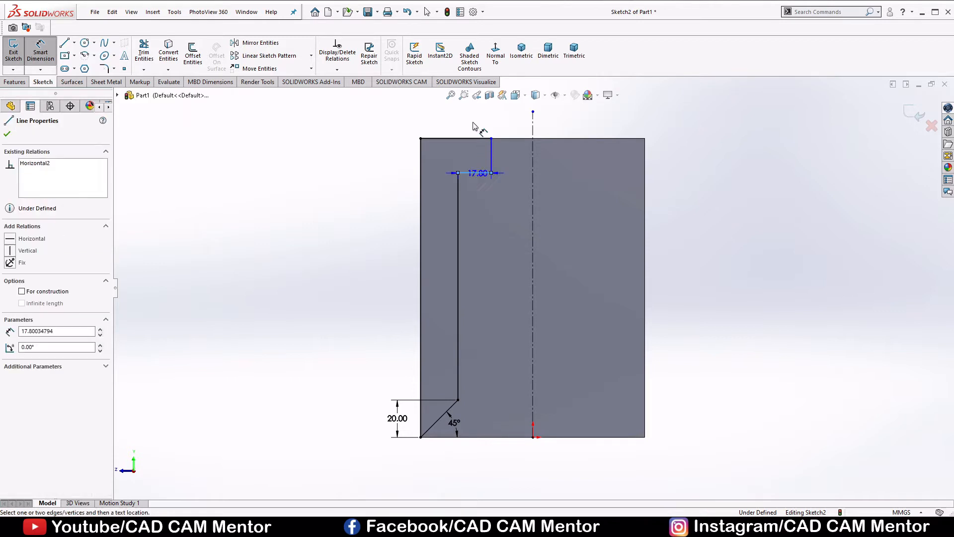
pyautogui.click(476, 126)
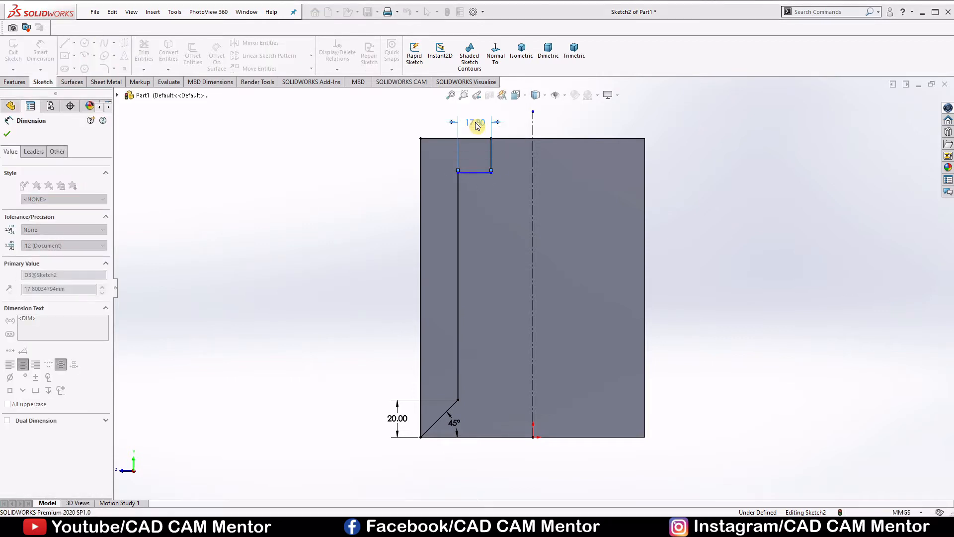
pyautogui.write('20')
pyautogui.press('Return')
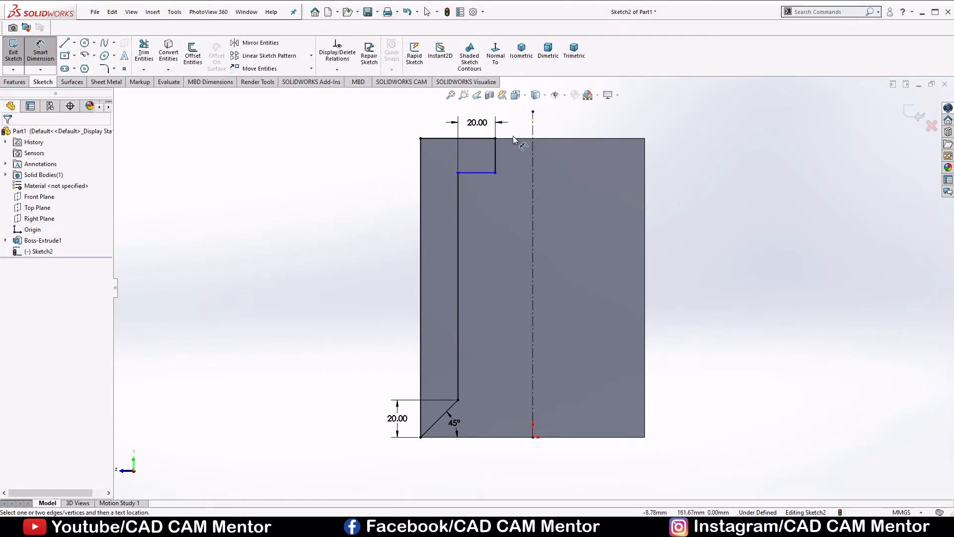
# Dimension the short vertical line below the block's top edge at 40 mm and leave the dimension tool
pyautogui.scroll(-2, 513, 136)
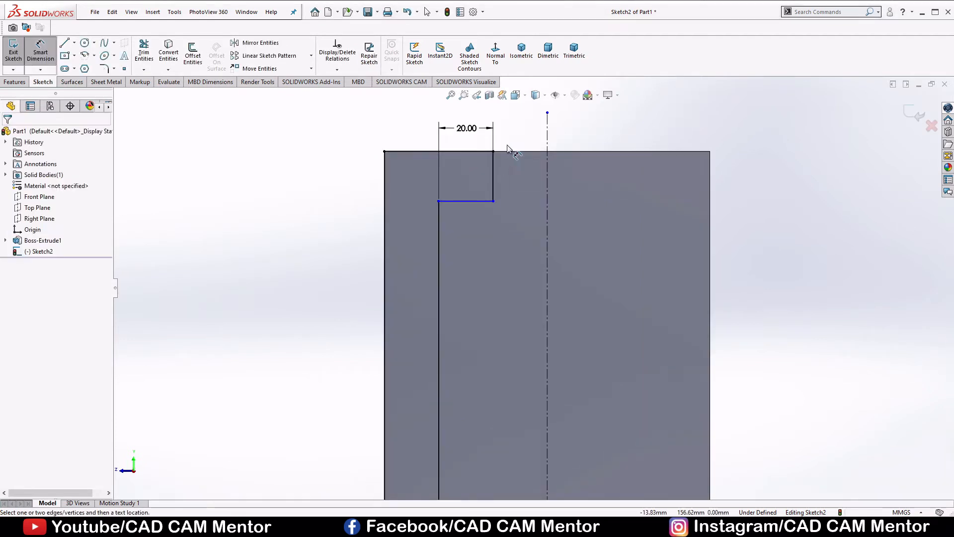
pyautogui.click(493, 165)
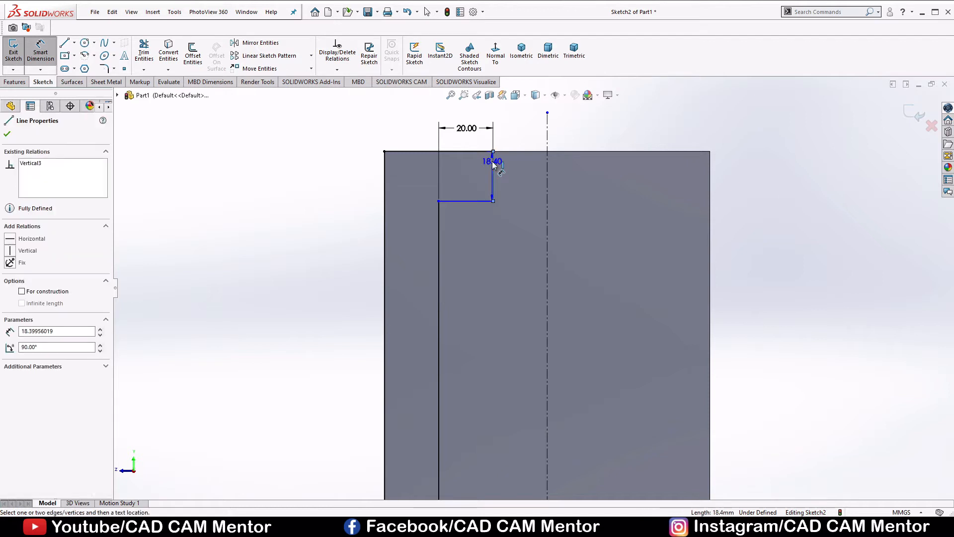
pyautogui.click(311, 174)
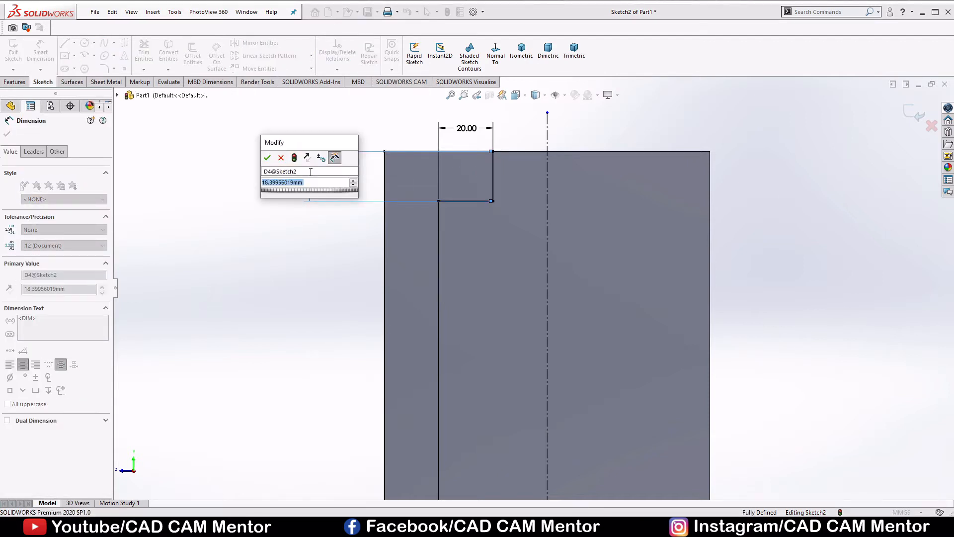
pyautogui.write('20')
pyautogui.press('Return')
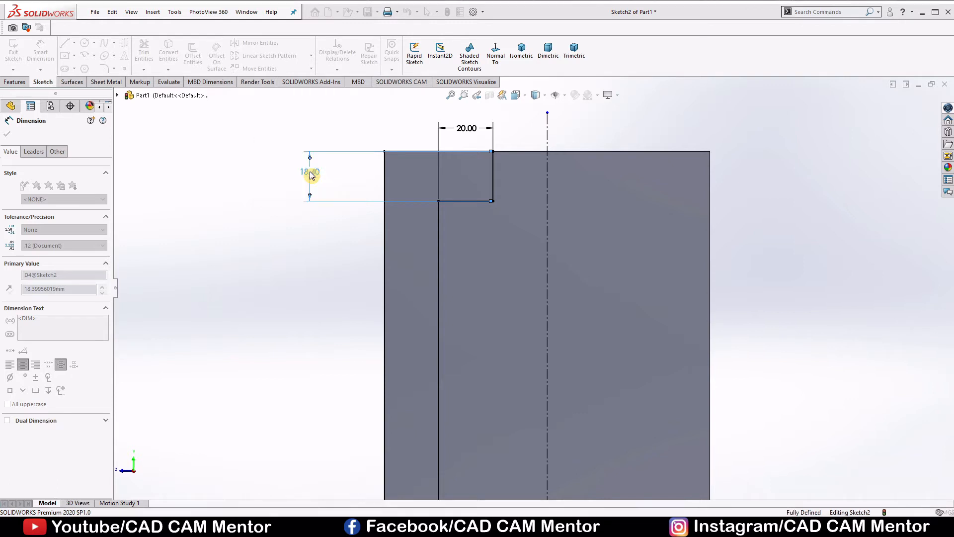
pyautogui.click(329, 272)
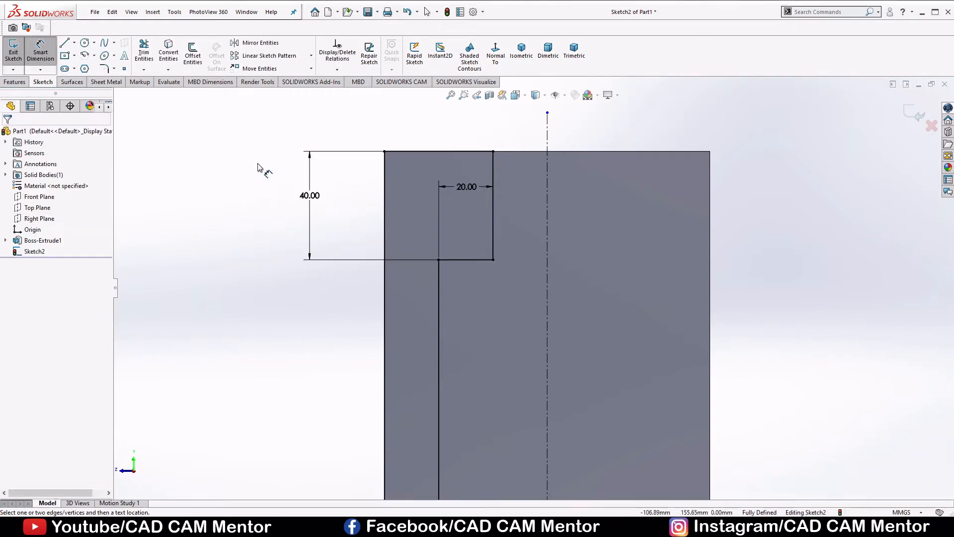
pyautogui.rightClick(257, 168)
pyautogui.click(277, 183)
pyautogui.press('f')
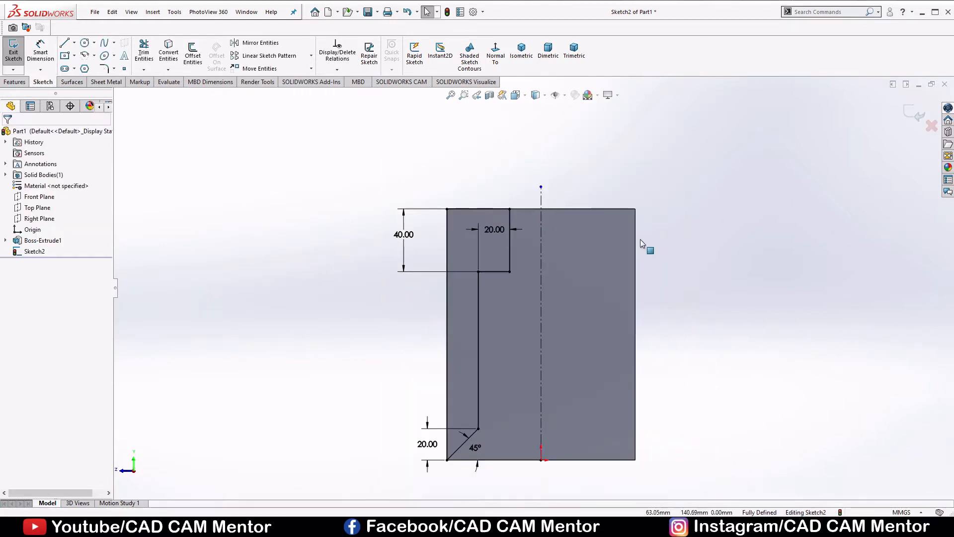
pyautogui.click(717, 247)
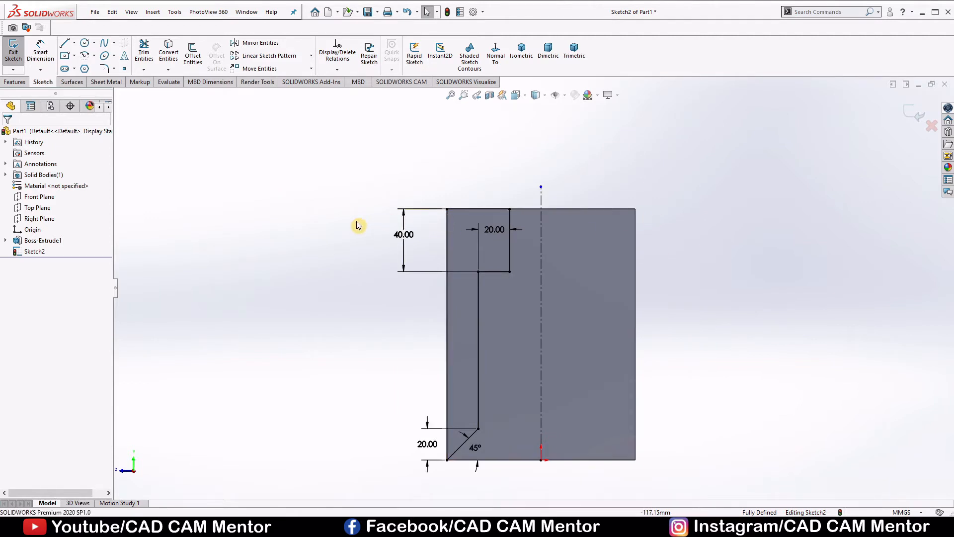
# Mirror the profile's six lines about the vertical centerline, keeping the originals
pyautogui.click(248, 43)
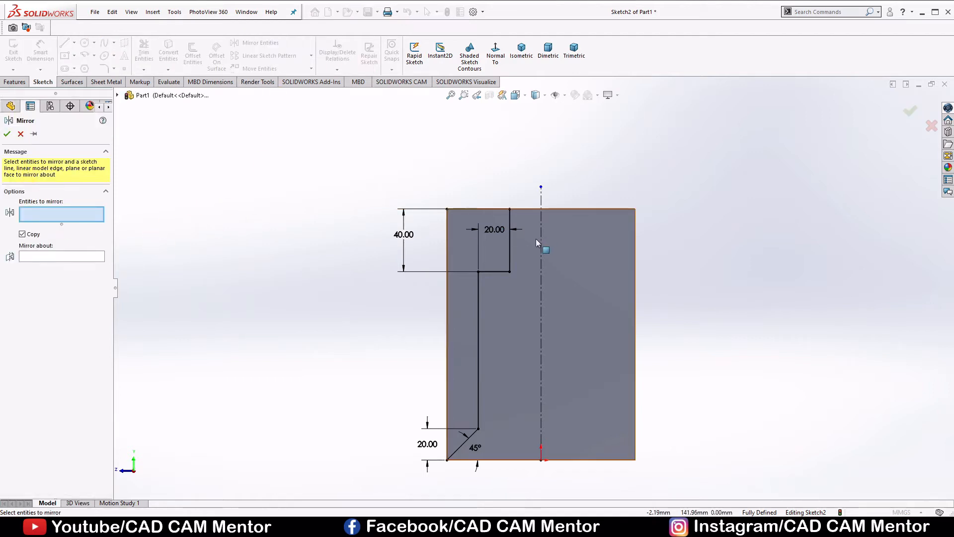
pyautogui.click(510, 250)
pyautogui.click(477, 209)
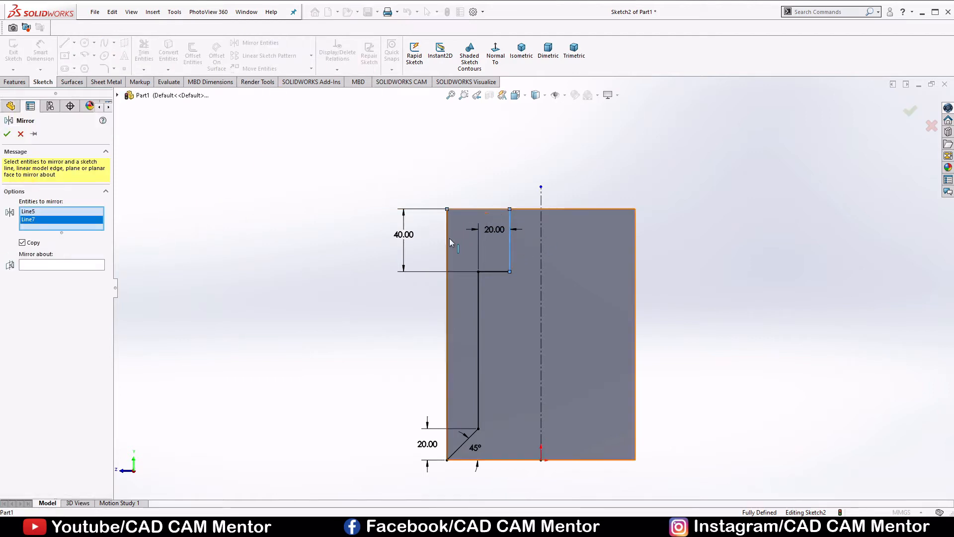
pyautogui.click(447, 242)
pyautogui.click(496, 272)
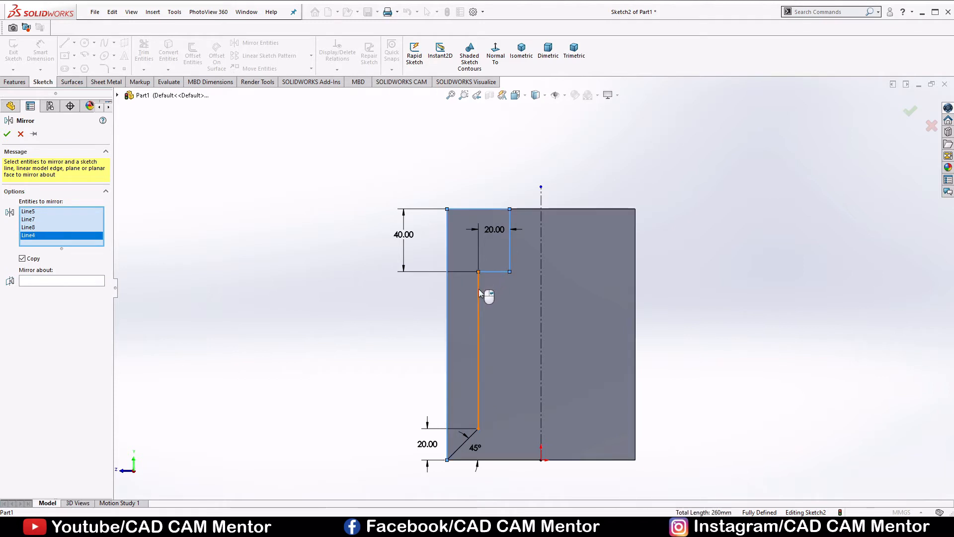
pyautogui.click(478, 288)
pyautogui.click(458, 450)
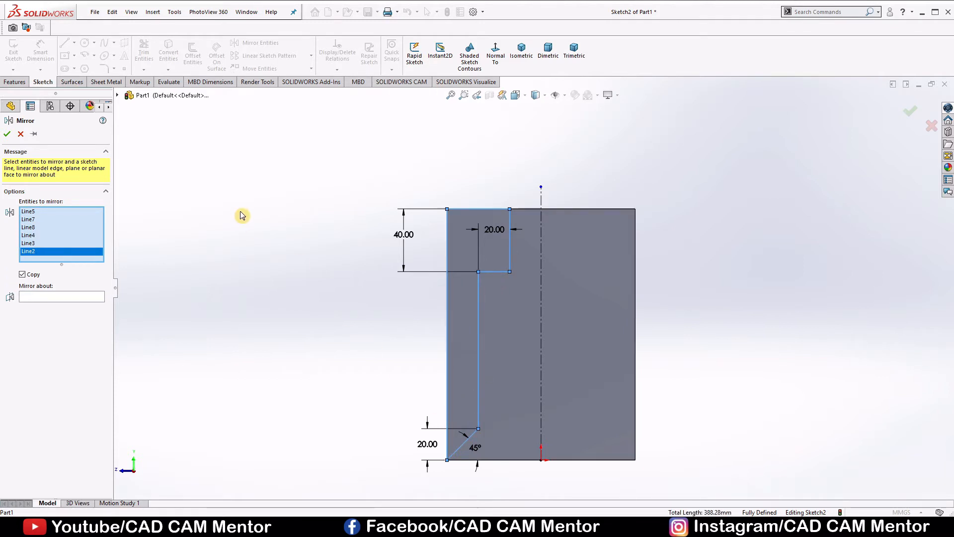
pyautogui.click(44, 298)
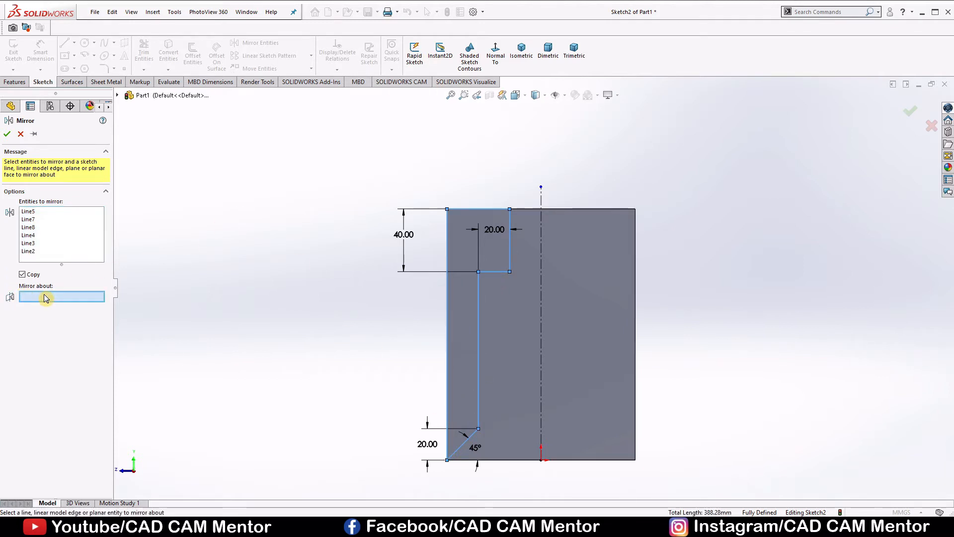
pyautogui.click(541, 273)
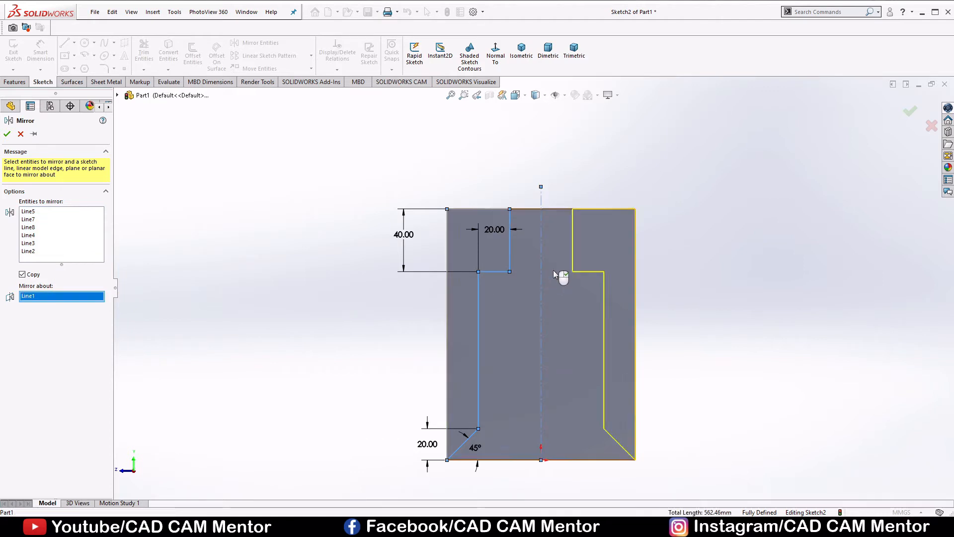
pyautogui.click(7, 135)
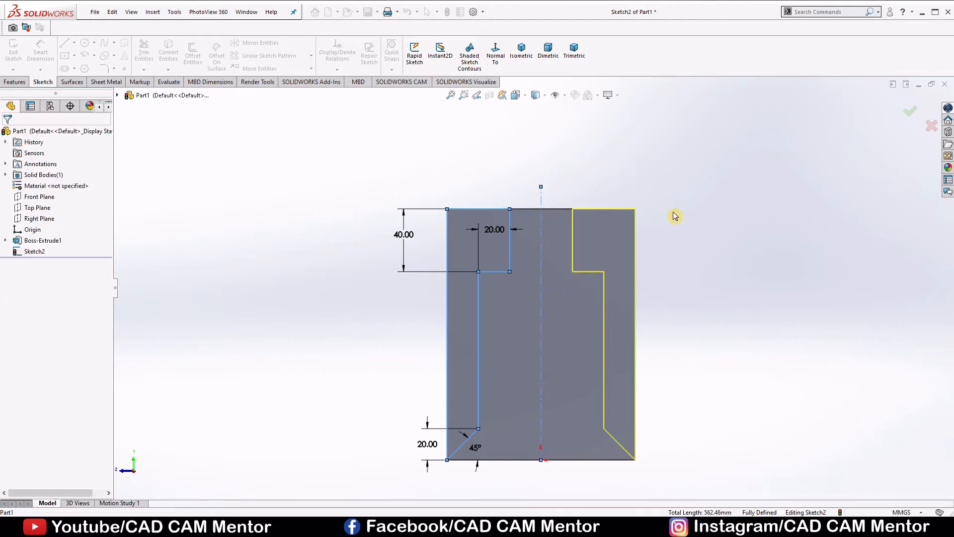
# Cut the mirrored side profiles through all of the block with an extruded cut
pyautogui.moveTo(656, 319); pyautogui.dragTo(613, 350, button='middle')
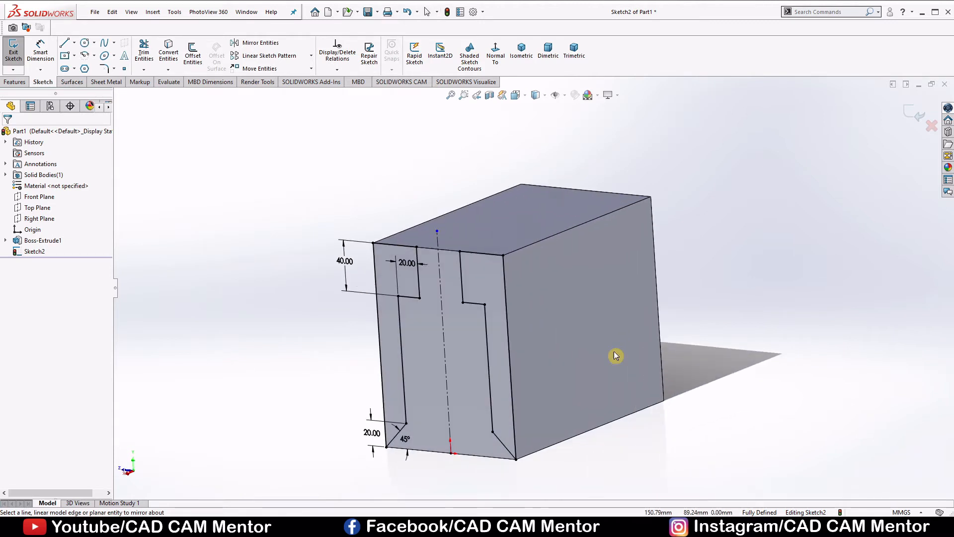
pyautogui.click(20, 84)
pyautogui.click(149, 57)
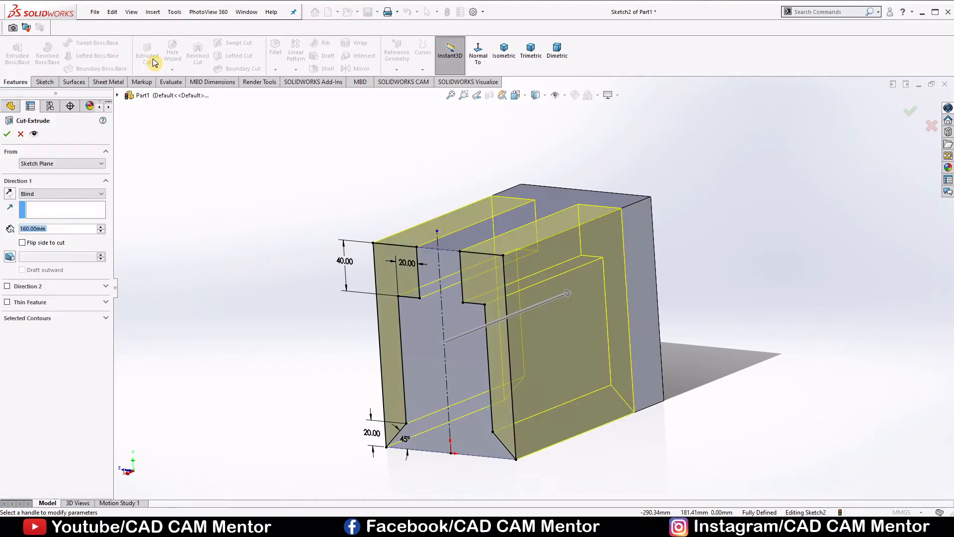
pyautogui.click(93, 194)
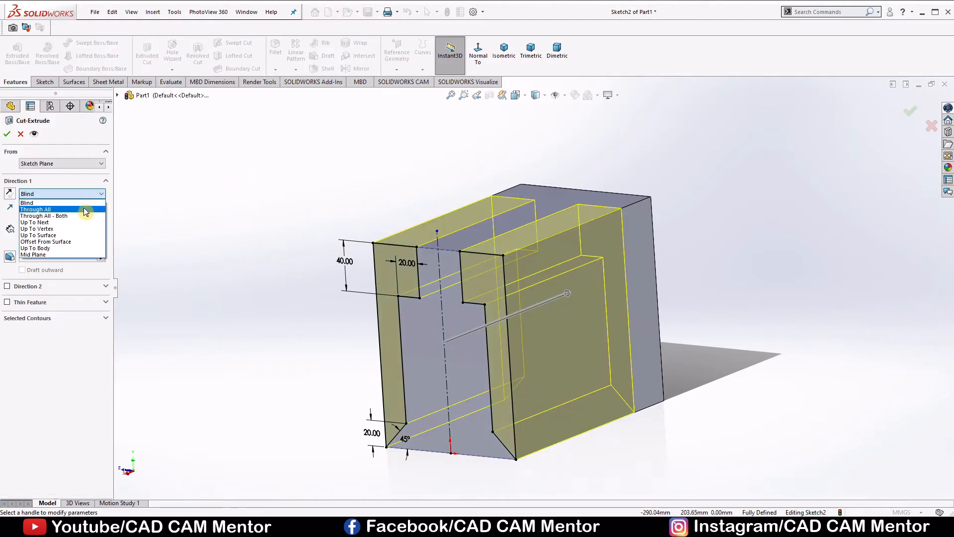
pyautogui.click(83, 207)
pyautogui.moveTo(734, 271); pyautogui.dragTo(822, 332, button='middle')
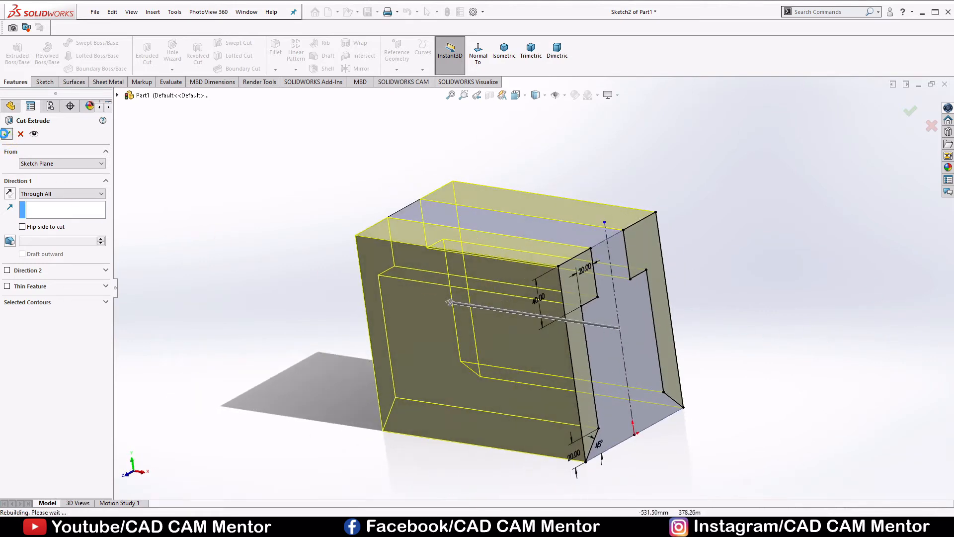
pyautogui.click(8, 135)
pyautogui.click(749, 246)
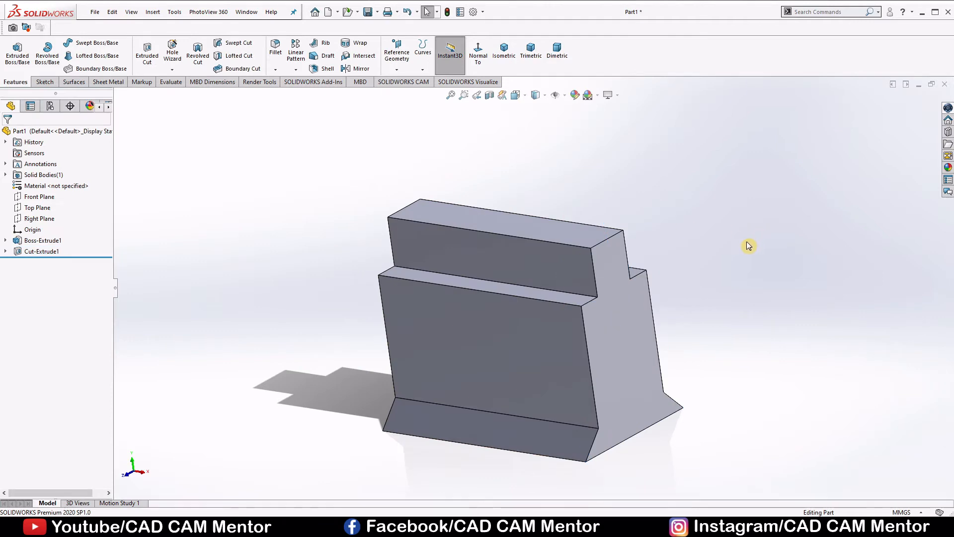
pyautogui.moveTo(692, 268); pyautogui.dragTo(792, 269, button='middle')
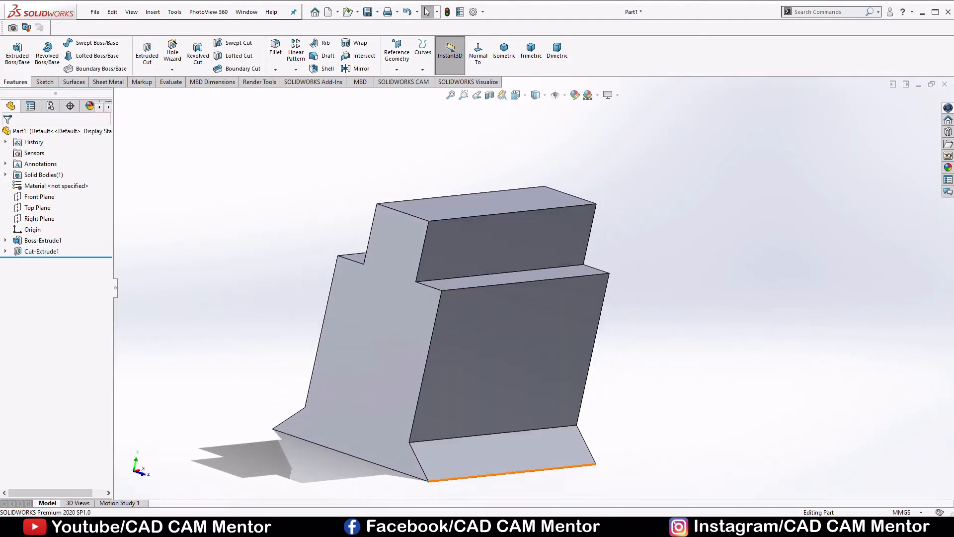
# Check the extrude 4.png reference drawing and start a sketch on the large vertical side face, viewed normal to it
pyautogui.click(526, 527)
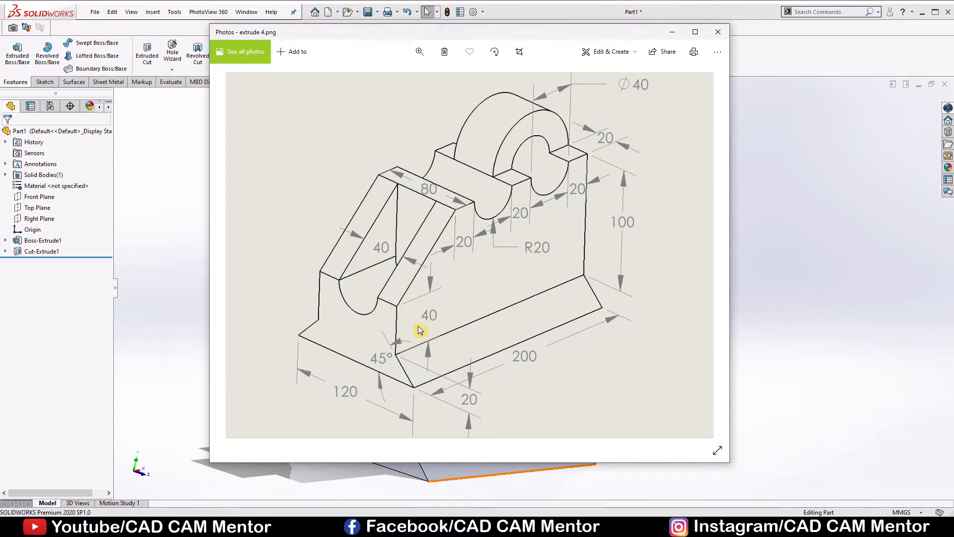
pyautogui.click(666, 36)
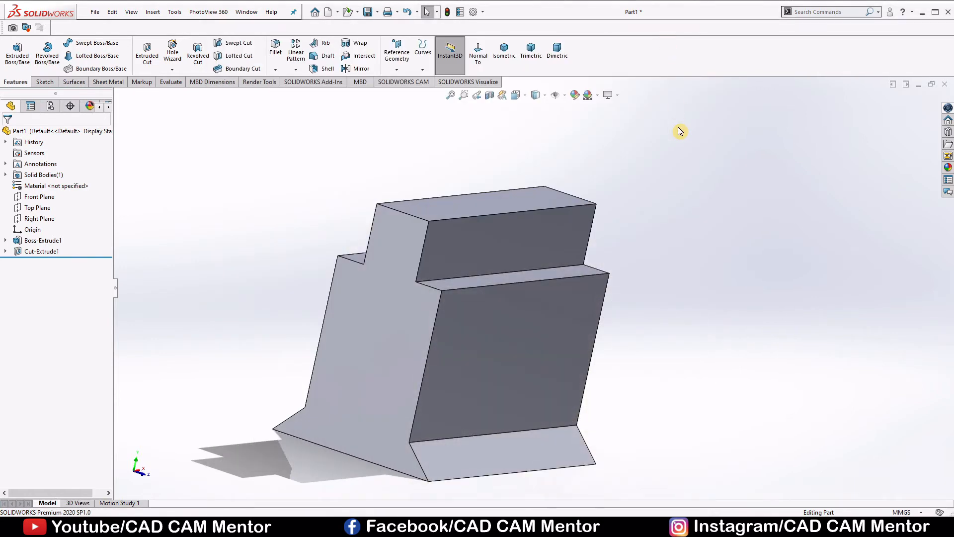
pyautogui.rightClick(452, 333)
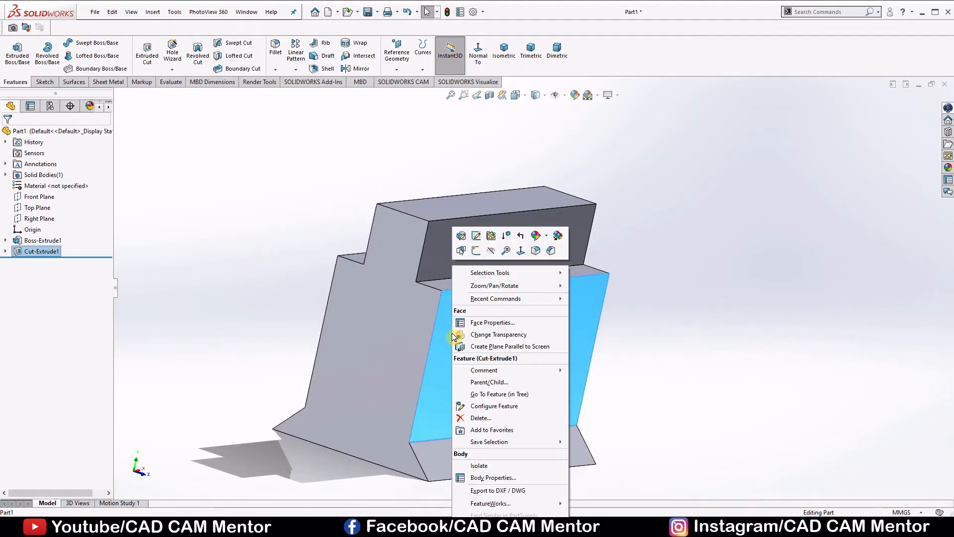
pyautogui.click(475, 251)
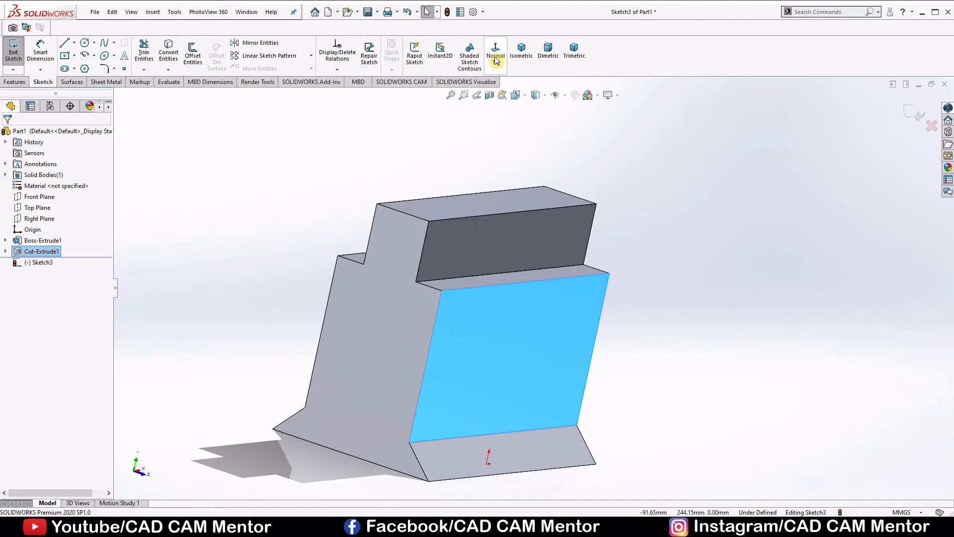
pyautogui.click(495, 59)
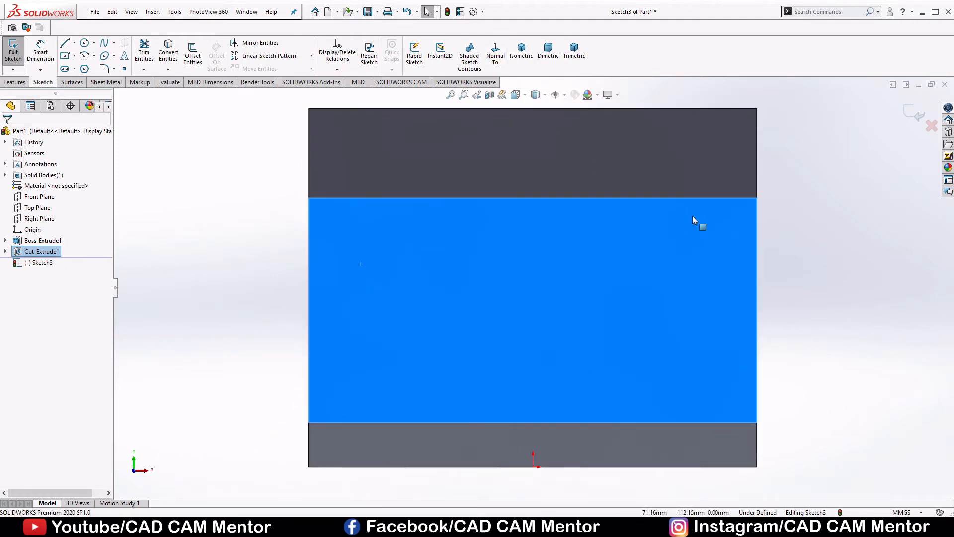
# Draw two concentric circles about 60 and 36 mm in diameter, centred on the face's upper edge, the larger reaching the block's right edge
pyautogui.moveTo(693, 216); pyautogui.dragTo(738, 211, button='right')
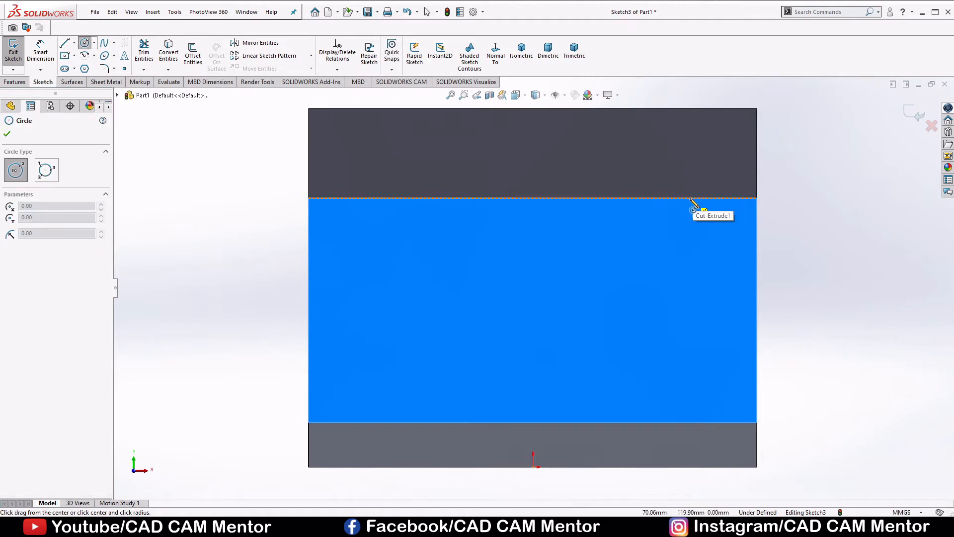
pyautogui.click(691, 198)
pyautogui.click(757, 198)
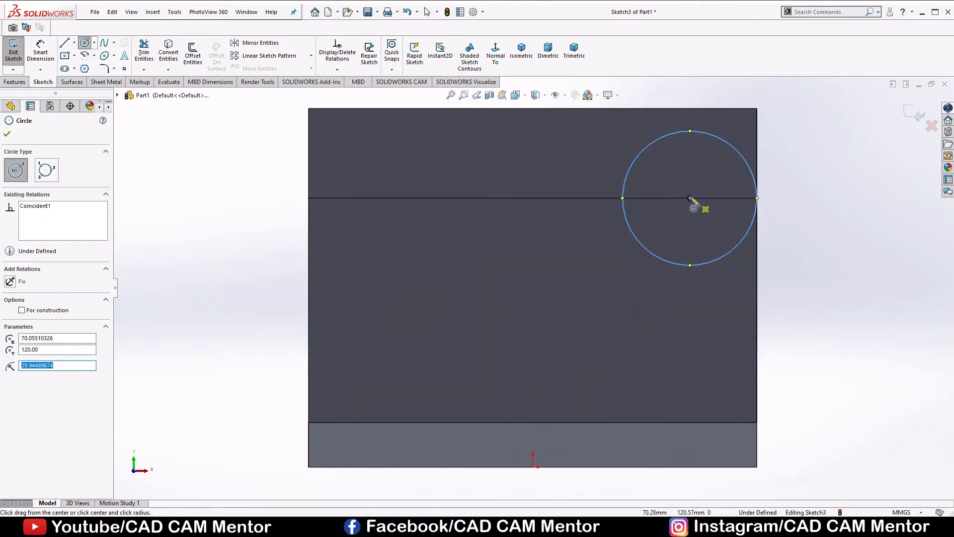
pyautogui.click(690, 198)
pyautogui.click(730, 198)
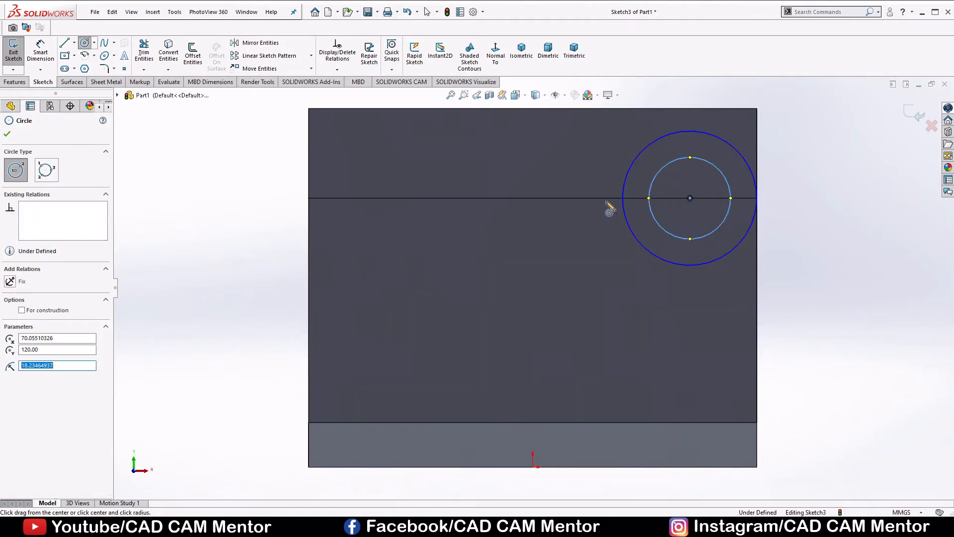
# Draw a circle about 34 mm in diameter left of the concentric pair, centred on the face's upper edge, and leave the Circle tool
pyautogui.click(575, 198)
pyautogui.click(613, 198)
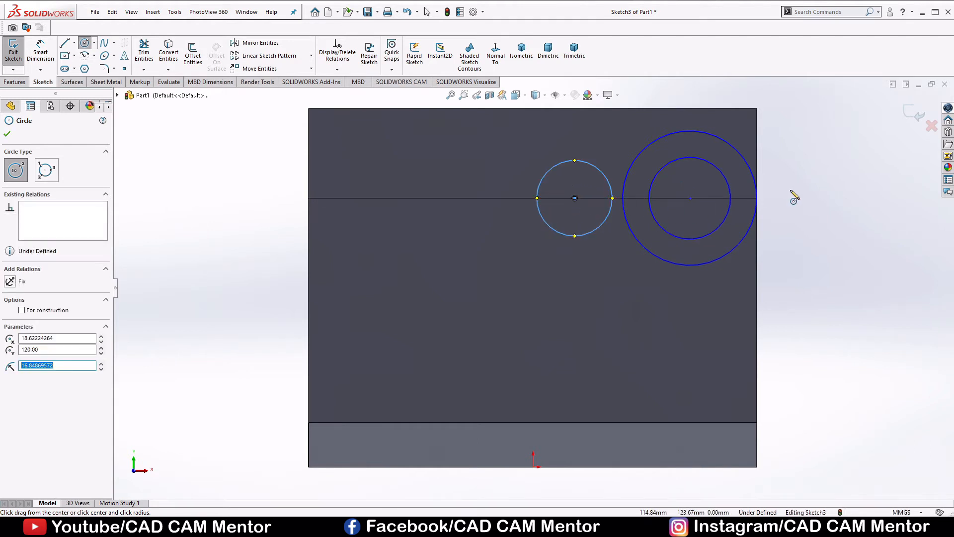
pyautogui.rightClick(792, 196)
pyautogui.click(813, 196)
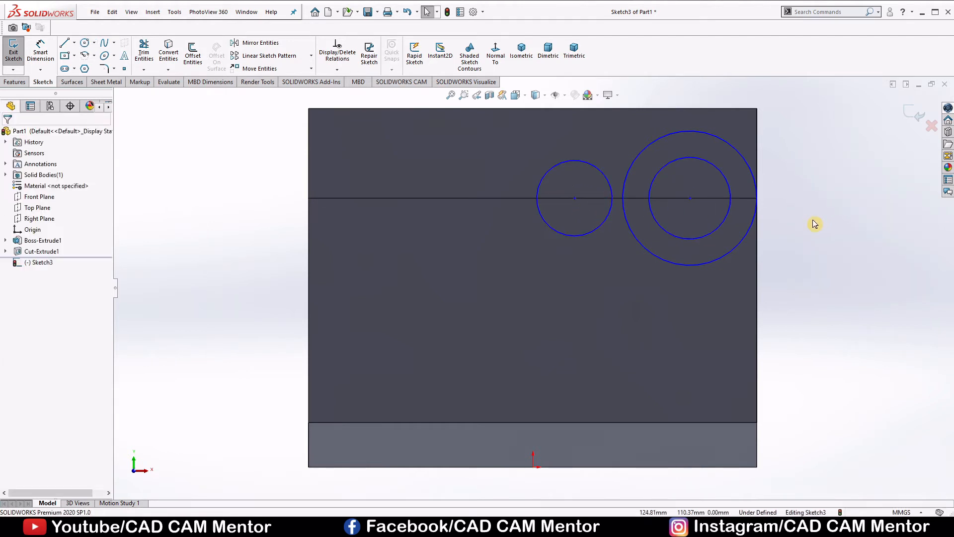
# Dimension the outer concentric circle's diameter at 80 mm
pyautogui.moveTo(811, 236); pyautogui.dragTo(810, 189, button='right')
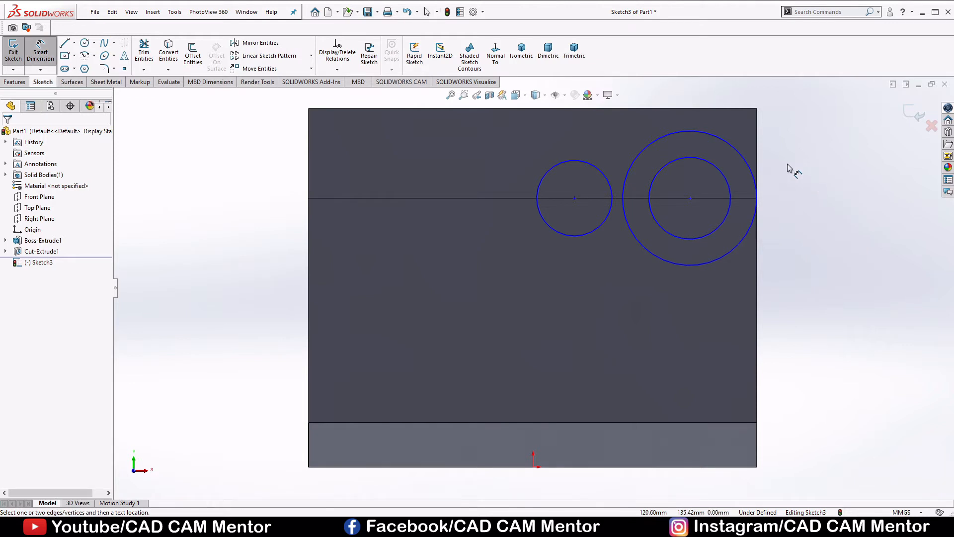
pyautogui.click(747, 164)
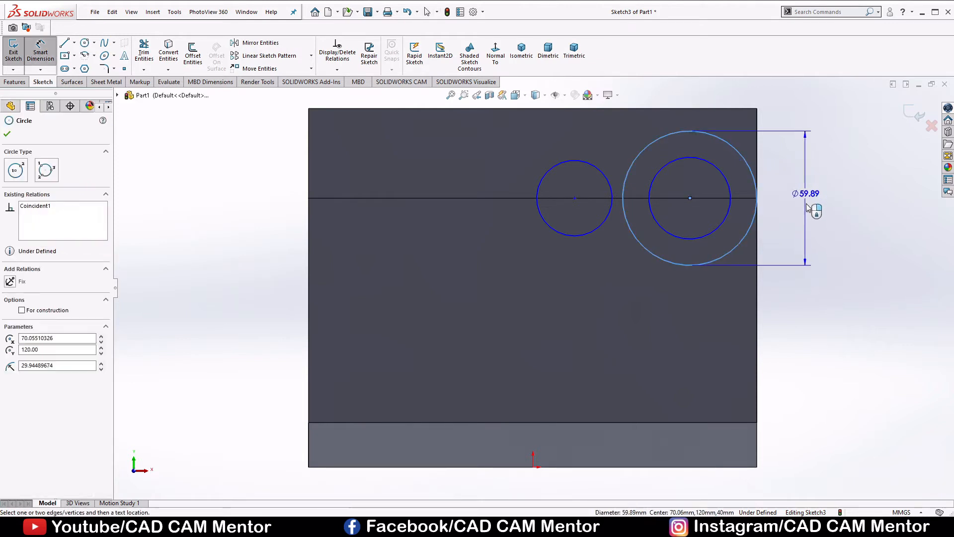
pyautogui.click(808, 199)
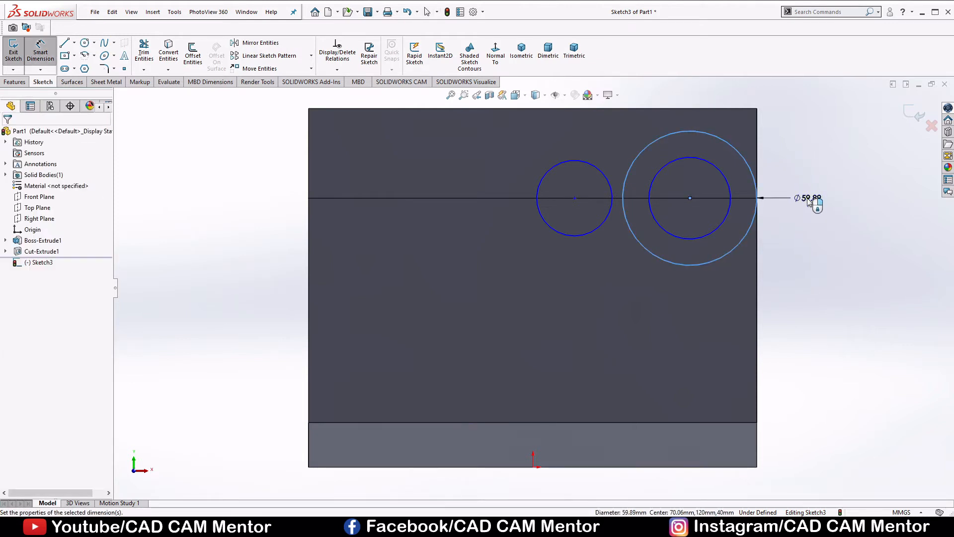
pyautogui.doubleClick(809, 199)
pyautogui.write('8')
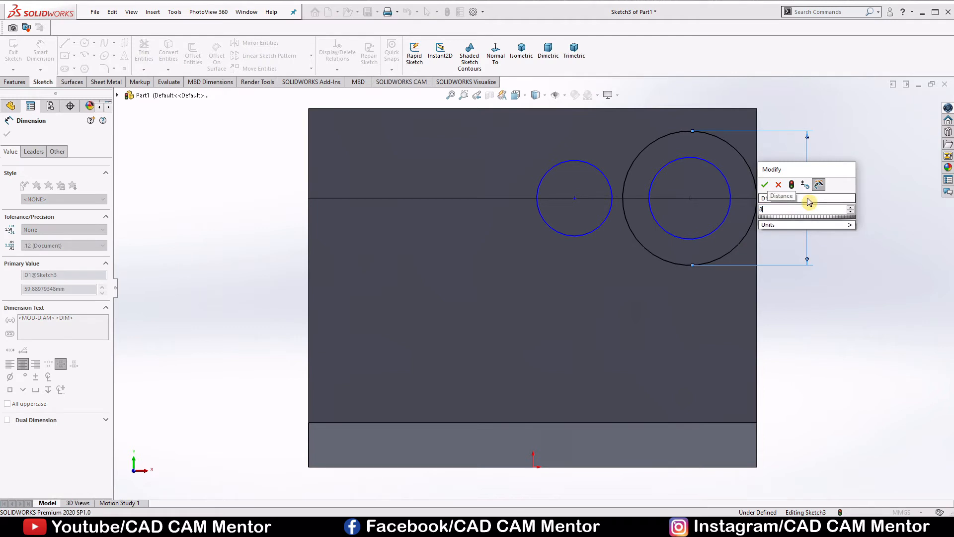
pyautogui.write('0')
pyautogui.press('Return')
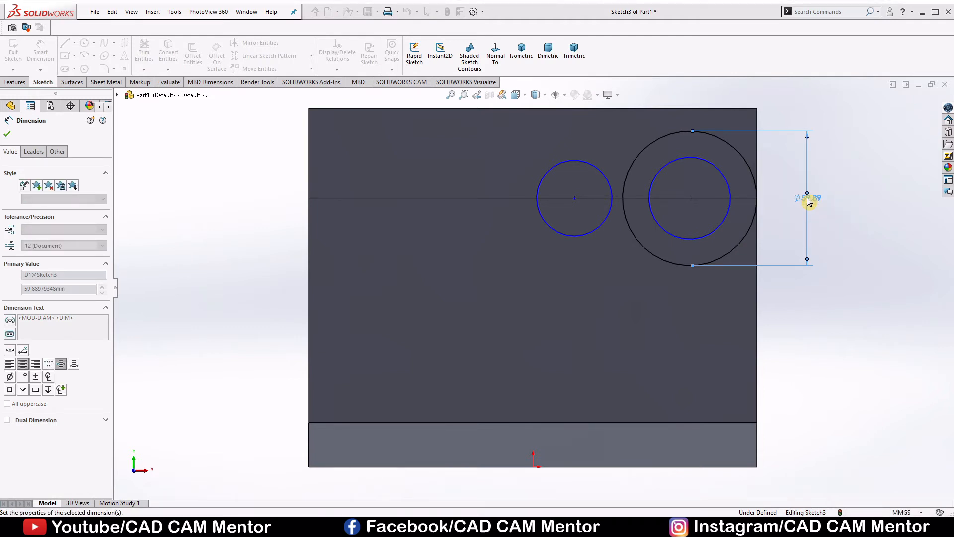
pyautogui.click(864, 222)
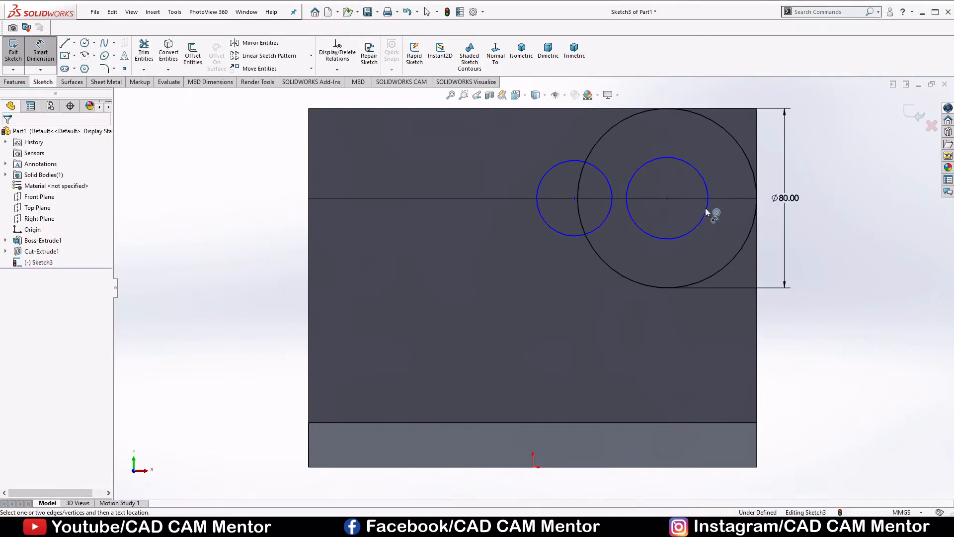
# Dimension the inner concentric circle's diameter at 40 mm and leave the dimension tool
pyautogui.click(707, 190)
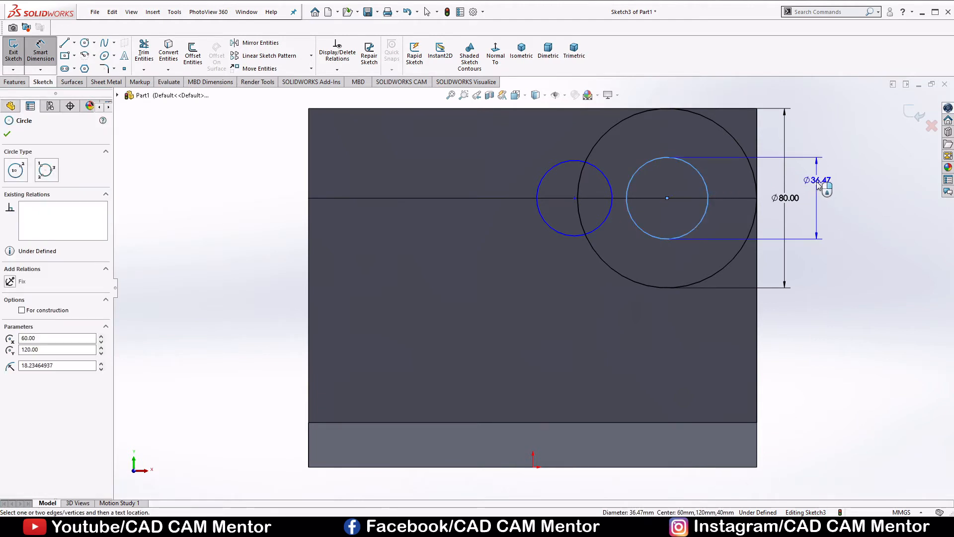
pyautogui.click(823, 179)
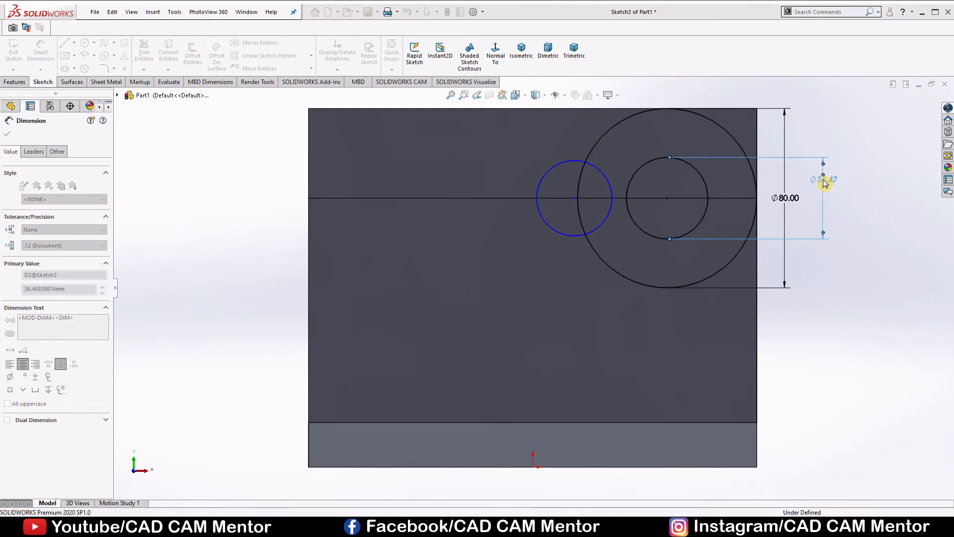
pyautogui.write('40')
pyautogui.press('Return')
pyautogui.rightClick(846, 218)
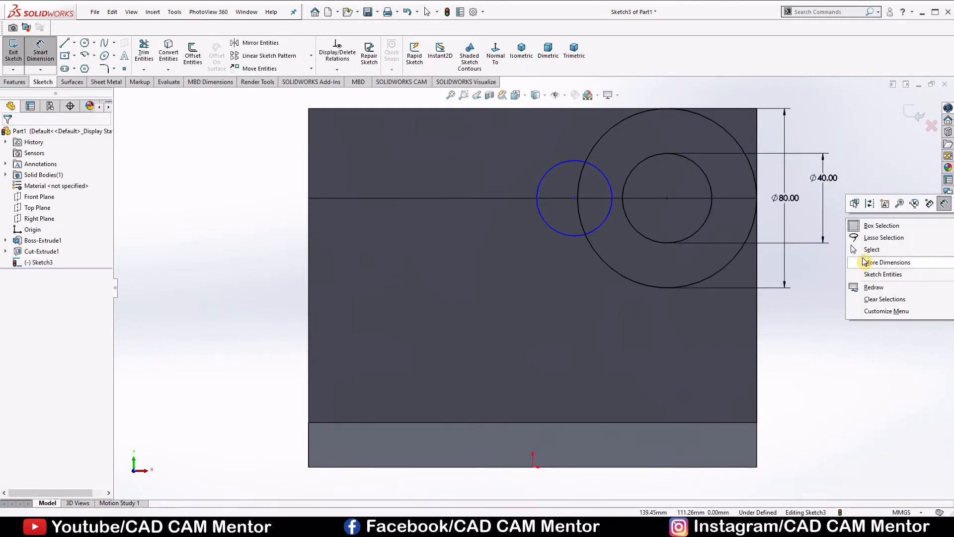
pyautogui.click(867, 249)
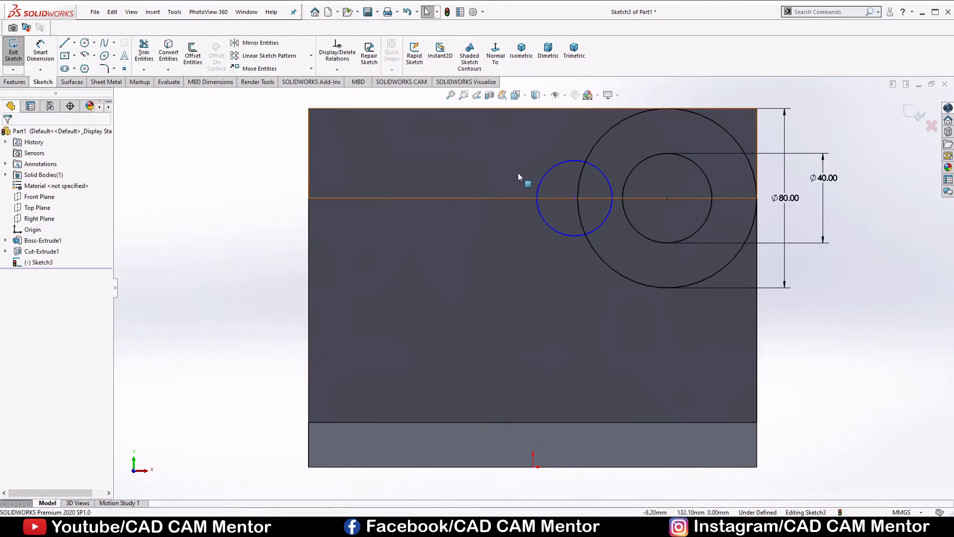
# Make the separate left circle equal to the inner concentric circle
pyautogui.click(607, 180)
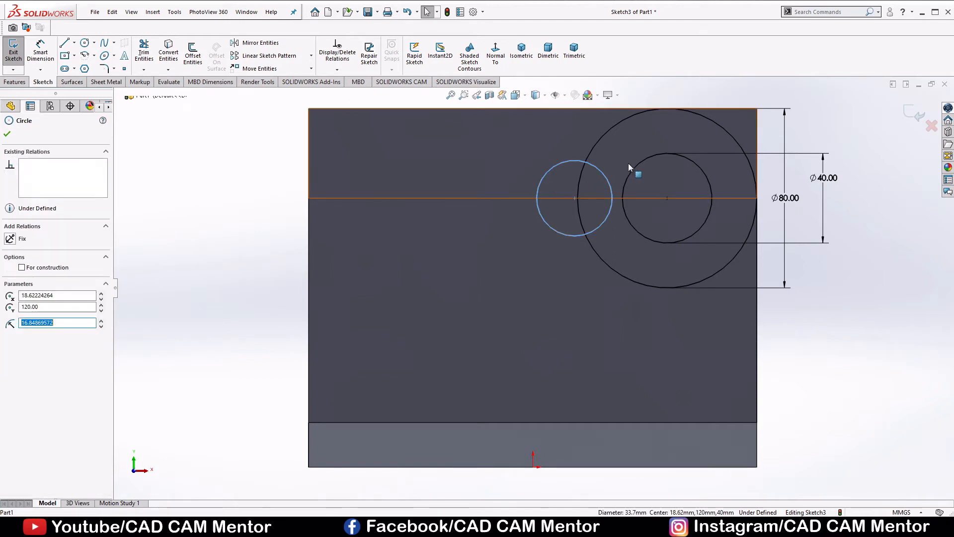
pyautogui.keyDown('ctrl'); pyautogui.click(634, 171); pyautogui.keyUp('ctrl')
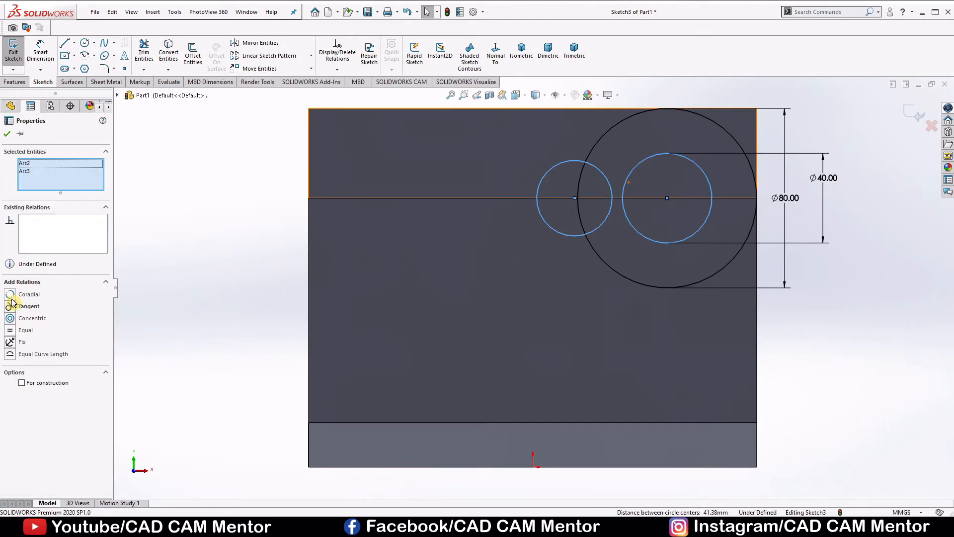
pyautogui.click(25, 330)
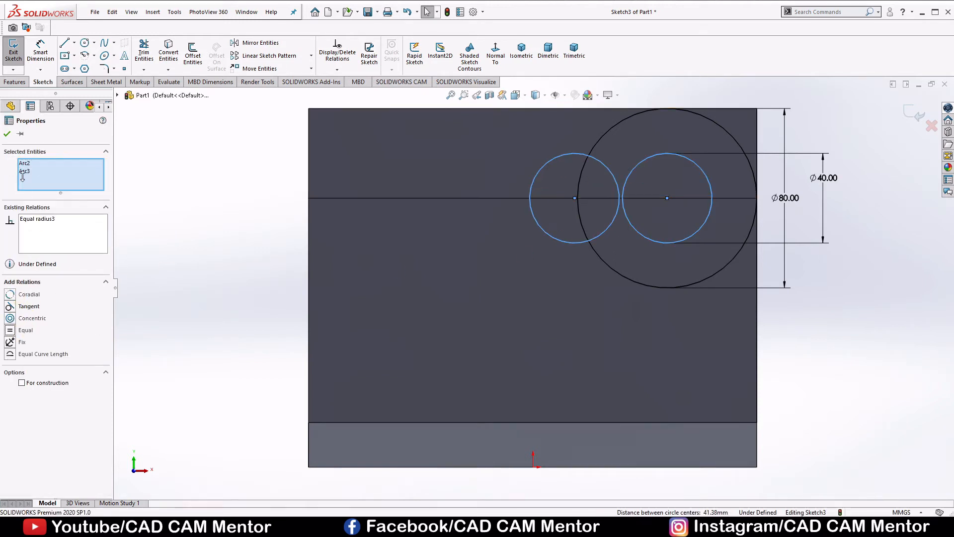
pyautogui.click(7, 134)
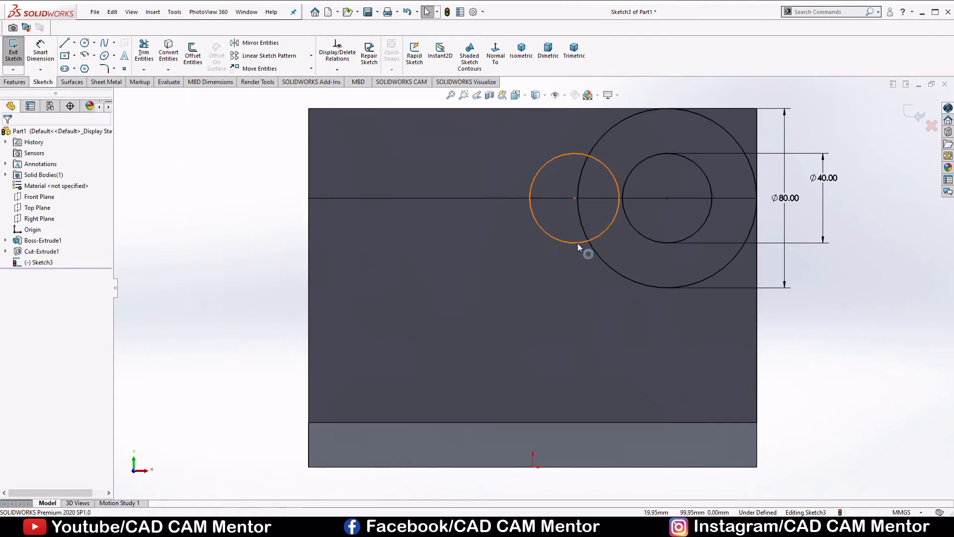
# Make the separate left circle tangent to the 80 mm circle
pyautogui.click(592, 261)
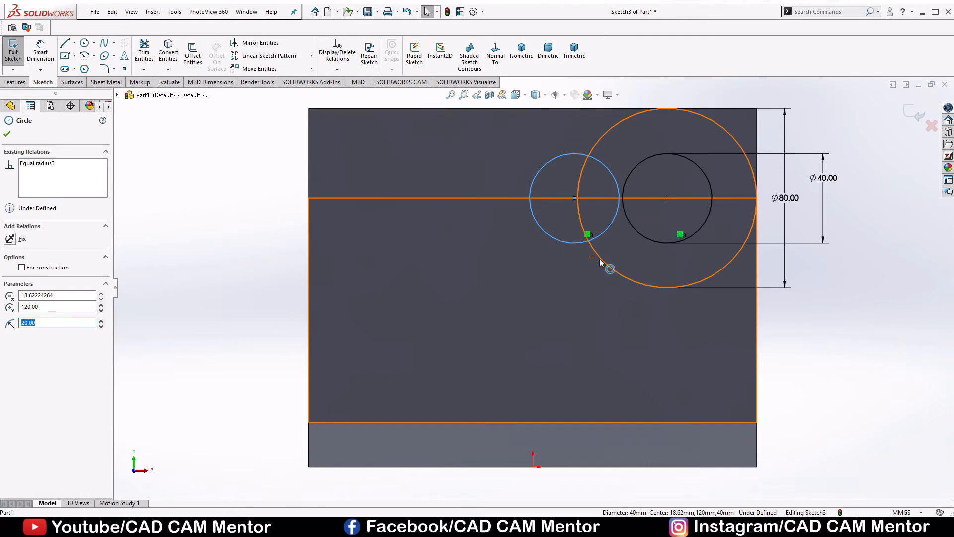
pyautogui.keyDown('ctrl'); pyautogui.click(600, 260); pyautogui.keyUp('ctrl')
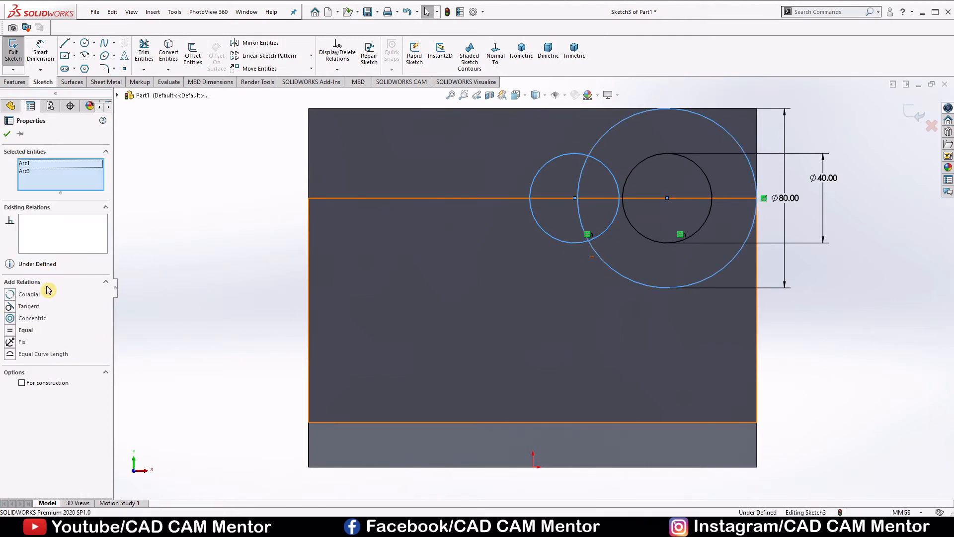
pyautogui.click(28, 306)
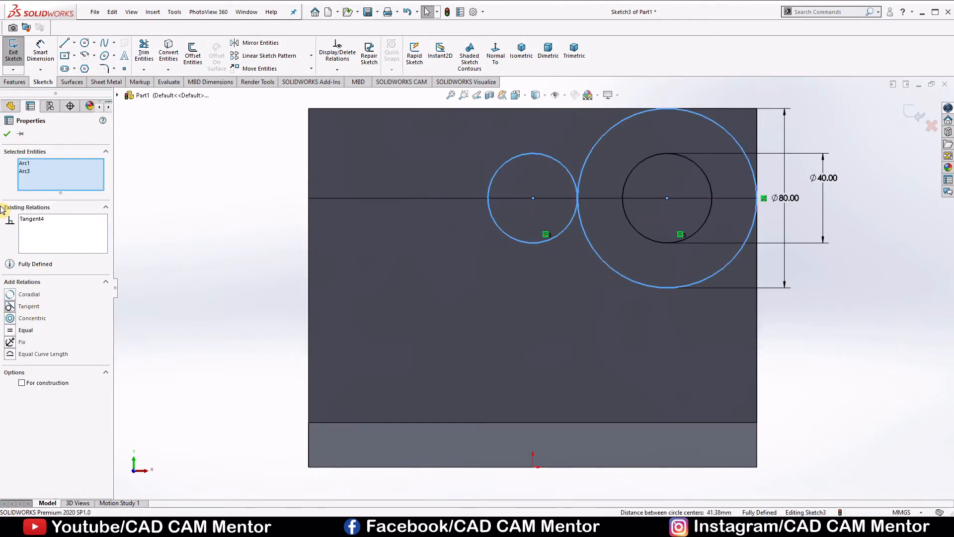
pyautogui.click(7, 134)
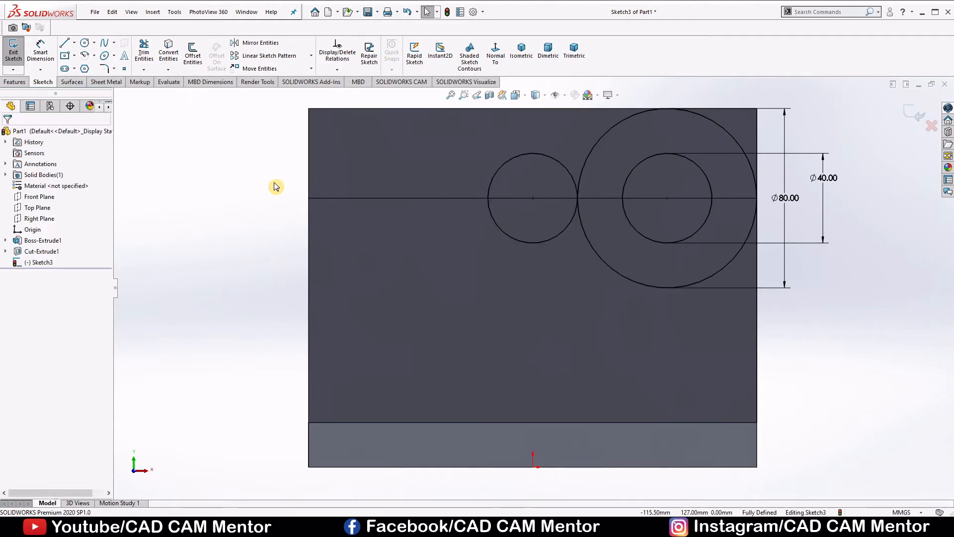
pyautogui.moveTo(276, 183); pyautogui.dragTo(196, 183, button='right')
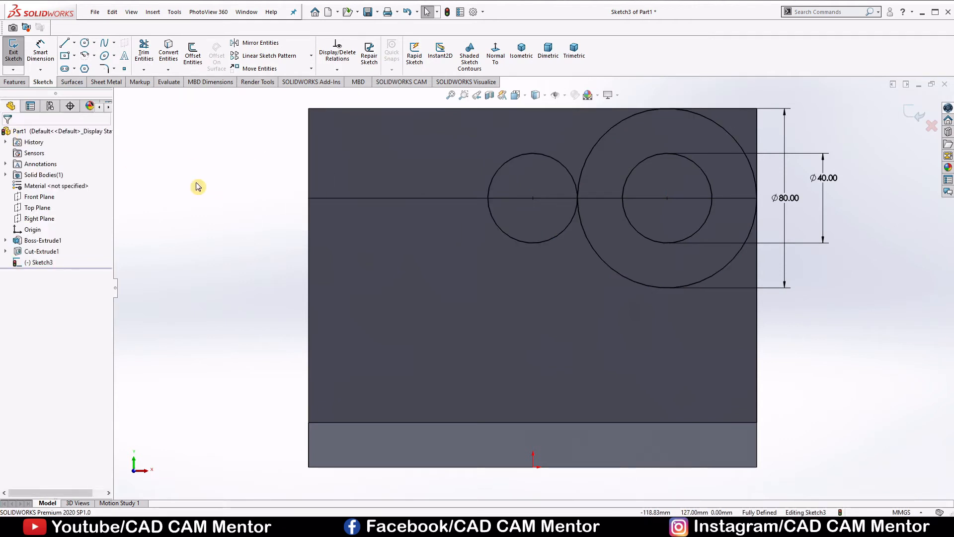
# Sketch a line chain from the small circle's left quadrant: about 21 mm horizontally, sloping to the left edge, then around the block's upper corners to the centreline's right end
pyautogui.click(488, 198)
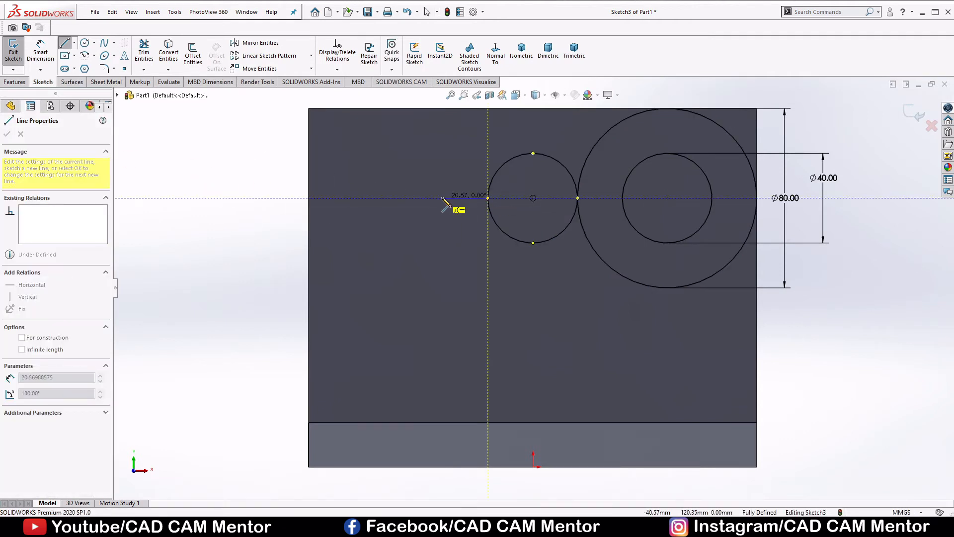
pyautogui.click(442, 198)
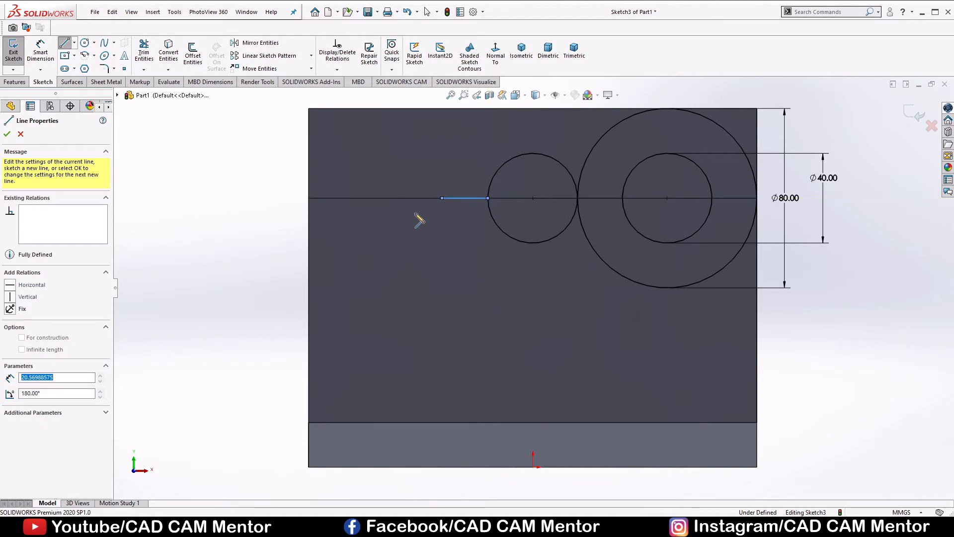
pyautogui.click(308, 323)
pyautogui.click(308, 109)
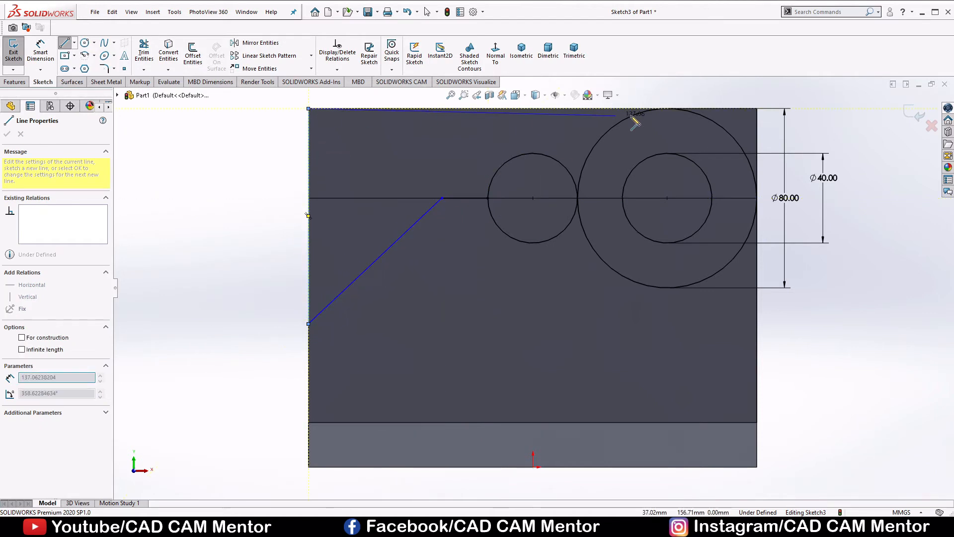
pyautogui.click(757, 108)
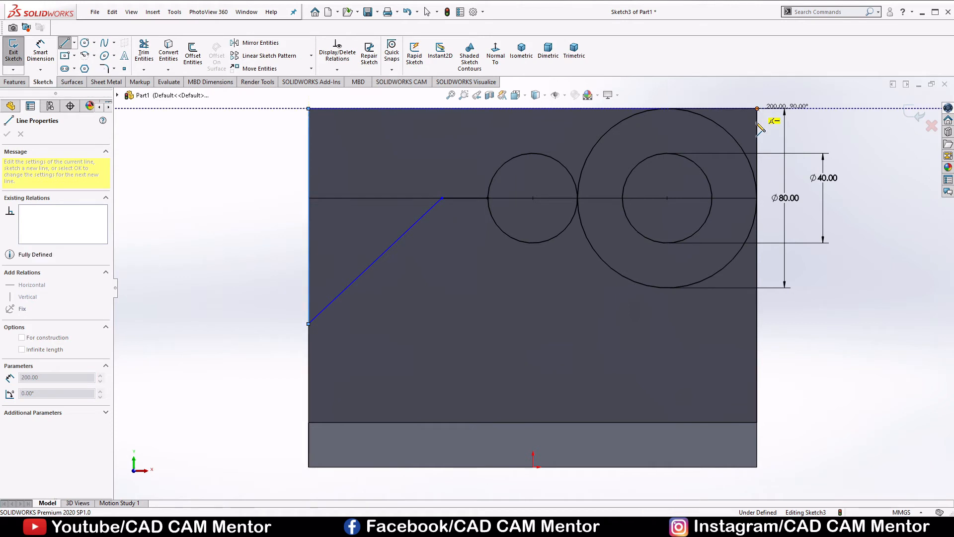
pyautogui.click(756, 198)
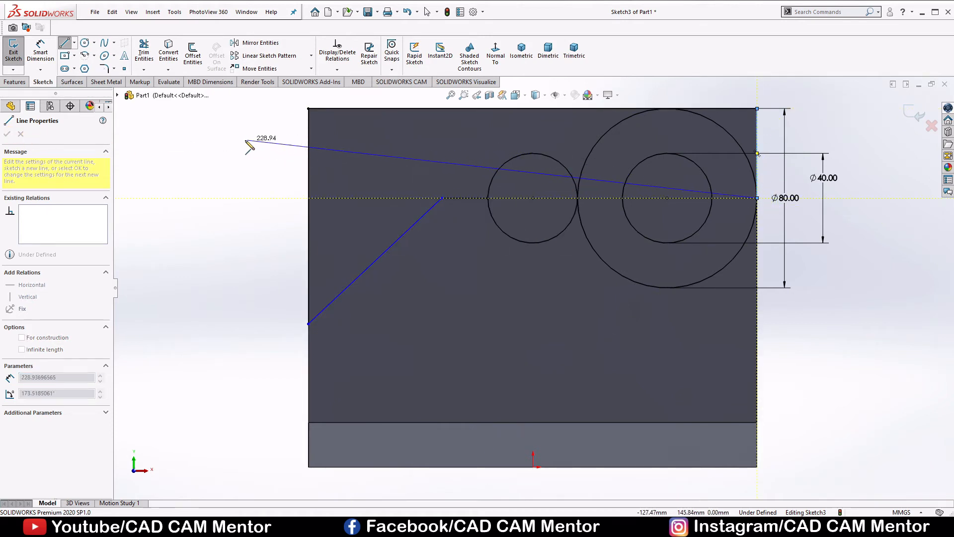
pyautogui.press('Escape')
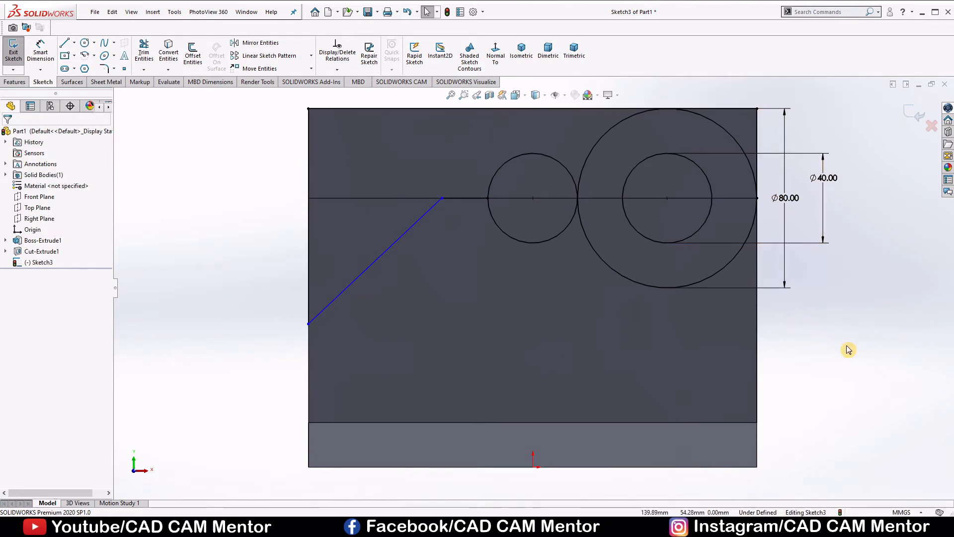
# Dimension the sloped line's lower endpoint 40 mm above the horizontal edge at the top of the flared base
pyautogui.moveTo(846, 347); pyautogui.dragTo(835, 285, button='right')
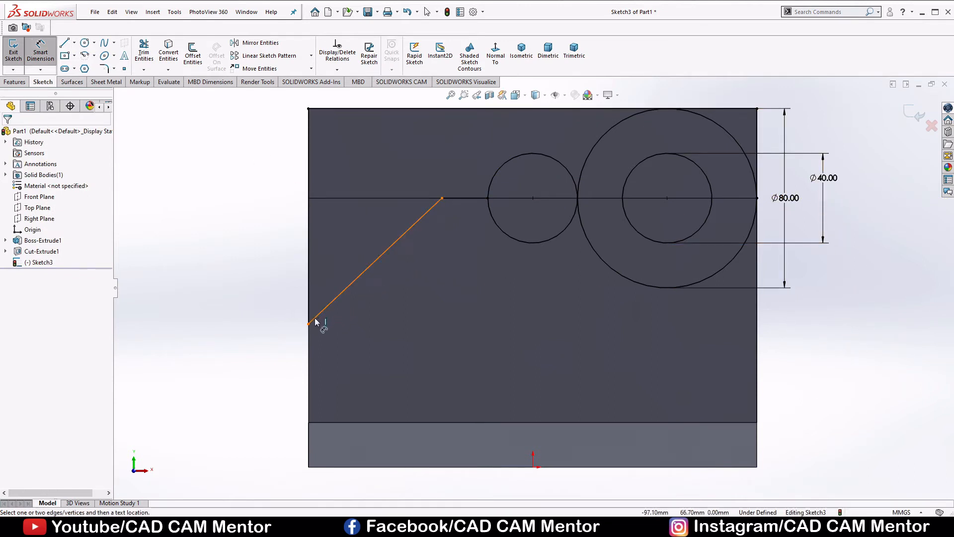
pyautogui.click(373, 423)
pyautogui.click(258, 372)
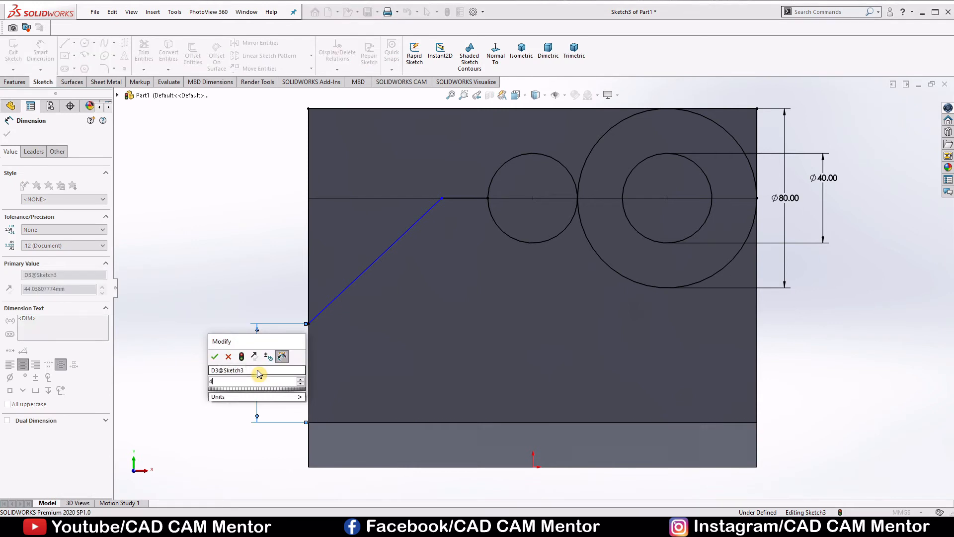
pyautogui.write('40')
pyautogui.press('Return')
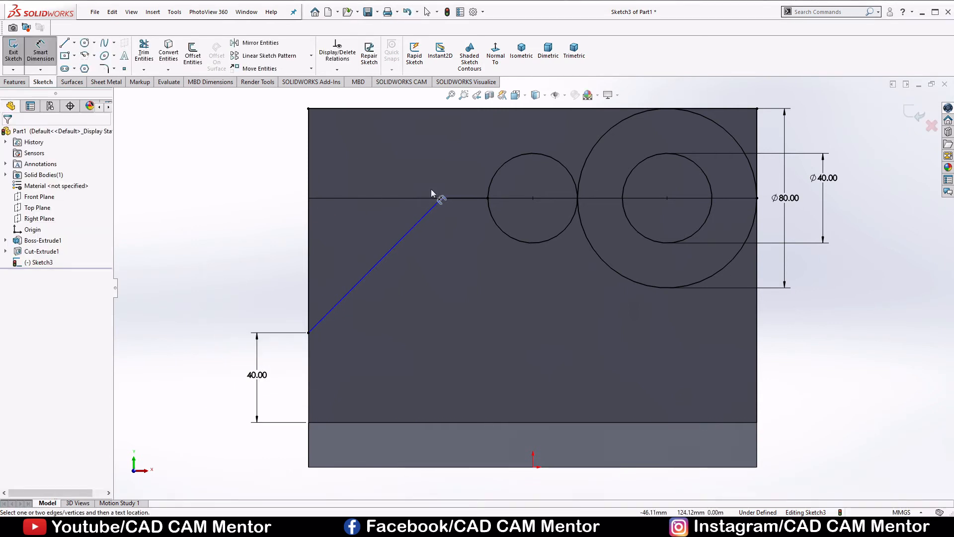
# Dimension the short horizontal line beside the small circle at 20 mm and leave the dimension tool
pyautogui.click(466, 200)
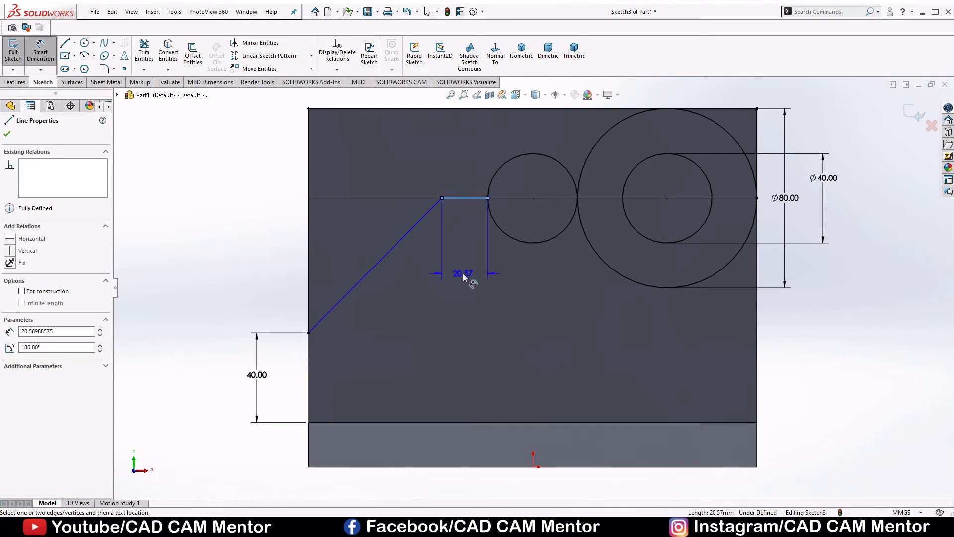
pyautogui.click(464, 268)
pyautogui.click(464, 268)
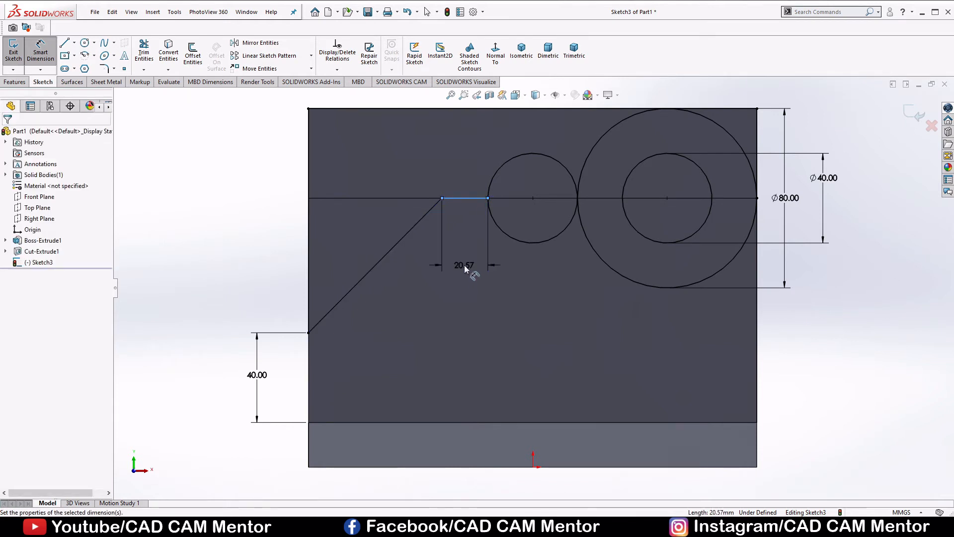
pyautogui.write('20')
pyautogui.press('Return')
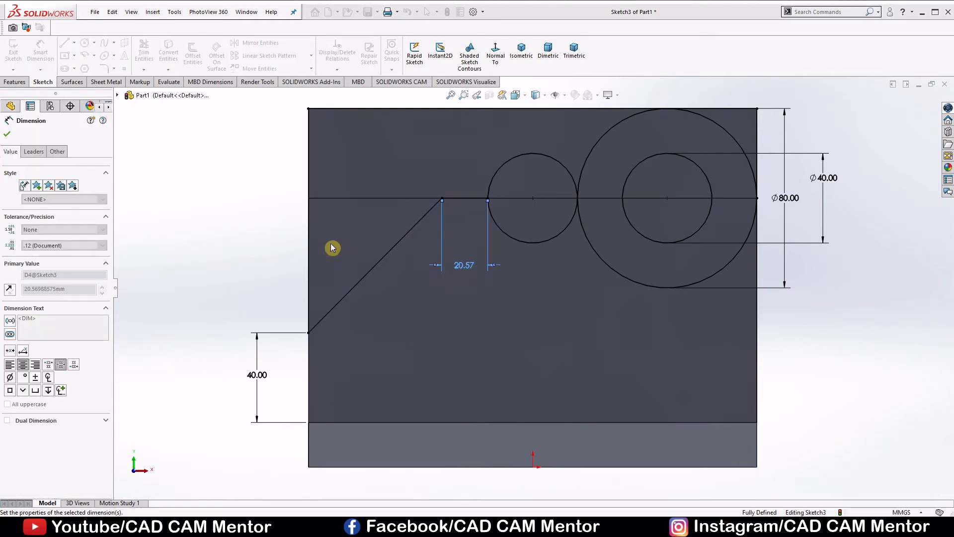
pyautogui.click(246, 225)
pyautogui.rightClick(244, 213)
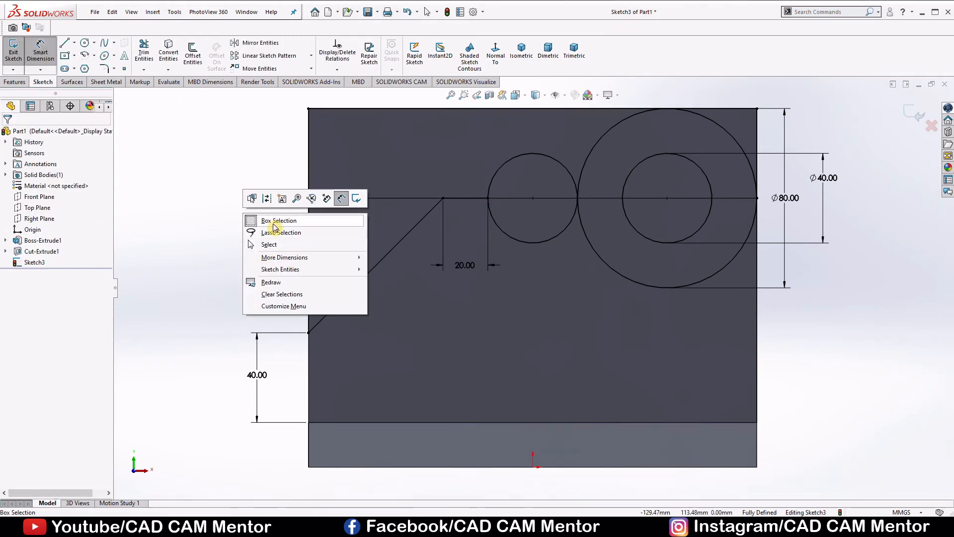
pyautogui.click(266, 219)
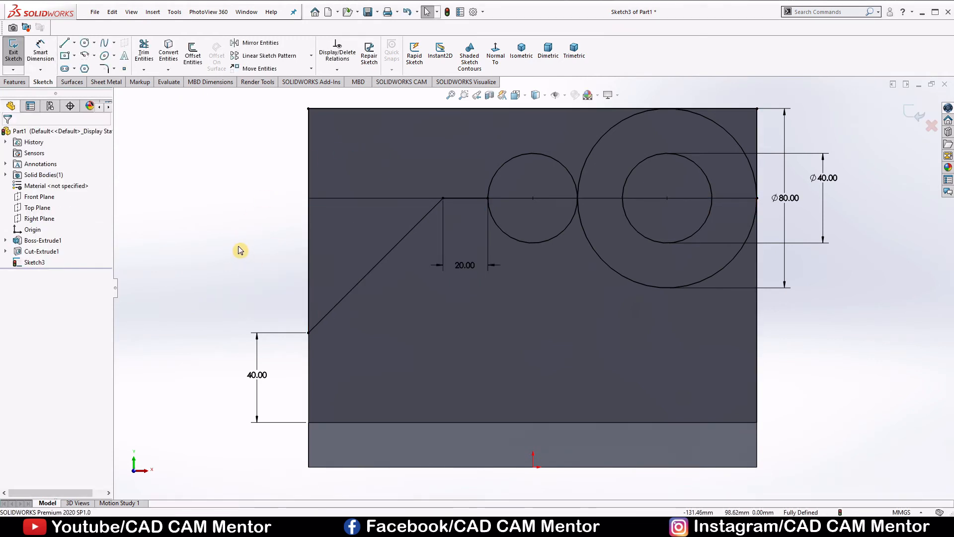
# Trim away the upper half of the small left circle with Power trim
pyautogui.click(144, 50)
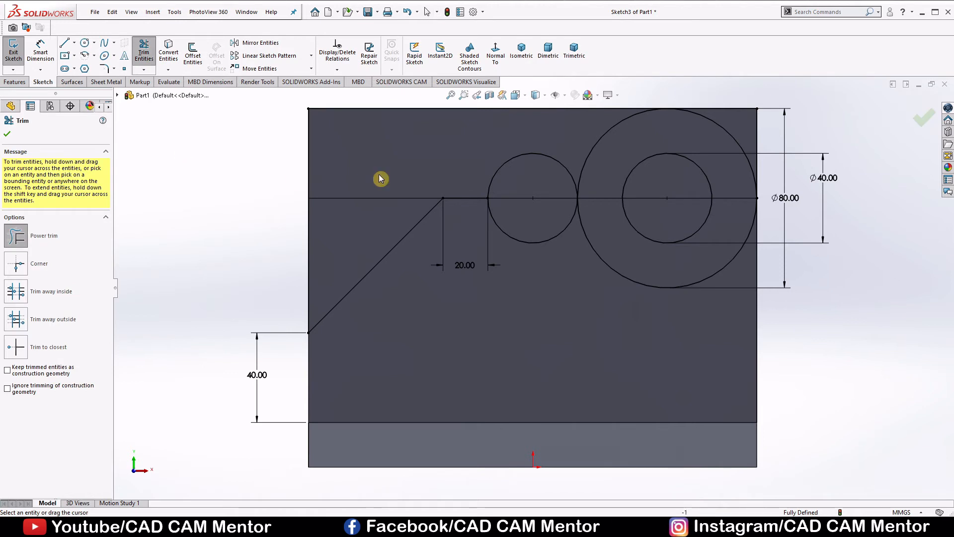
pyautogui.moveTo(466, 129); pyautogui.dragTo(532, 175)
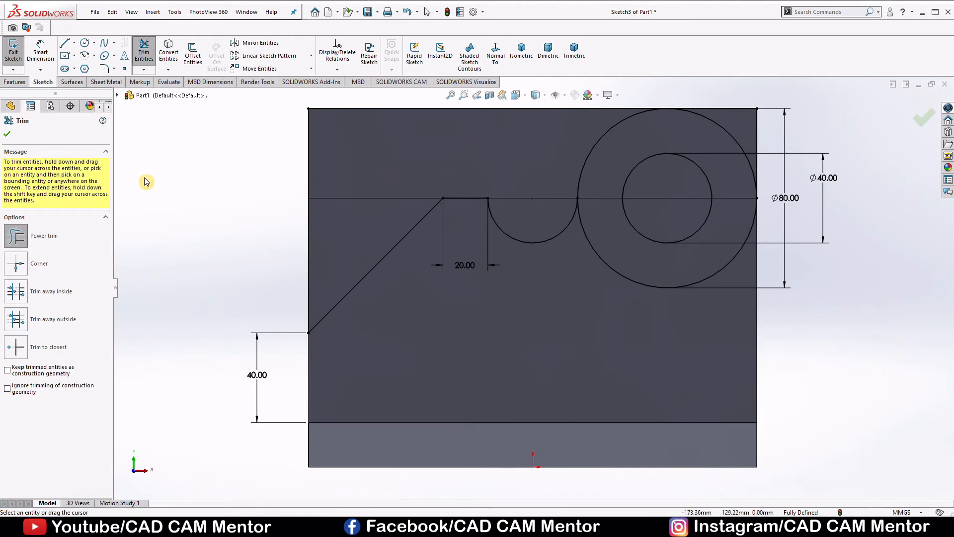
pyautogui.click(7, 134)
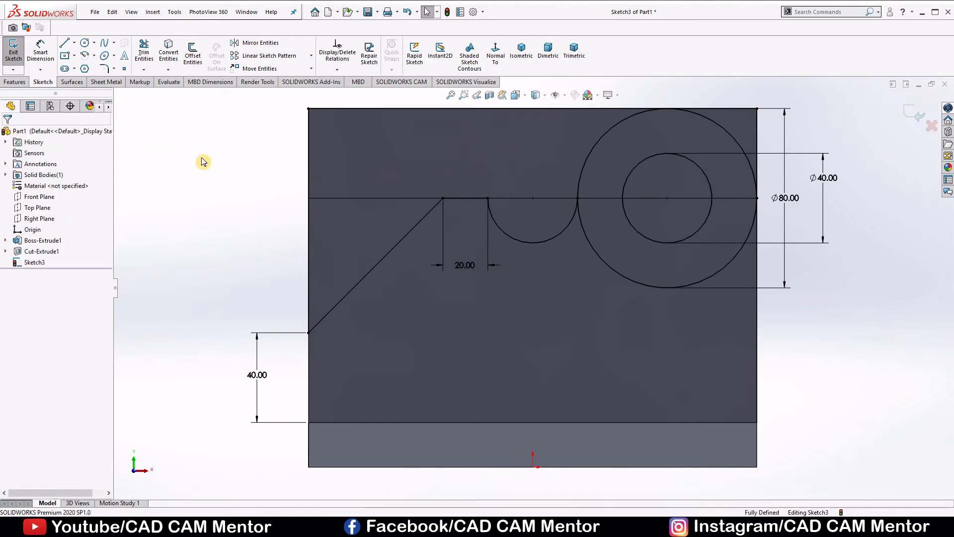
# Extrude-cut the upper-left region, sloped triangle, small semicircle, both halves of the 40 mm circle and the upper-right corner 160 mm deep, Blind
pyautogui.press('f')
pyautogui.click(13, 82)
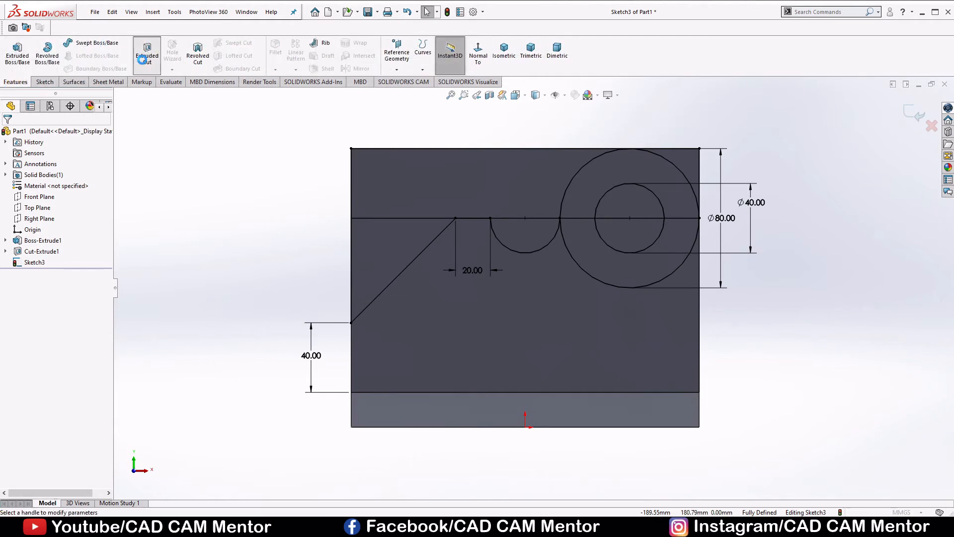
pyautogui.click(144, 56)
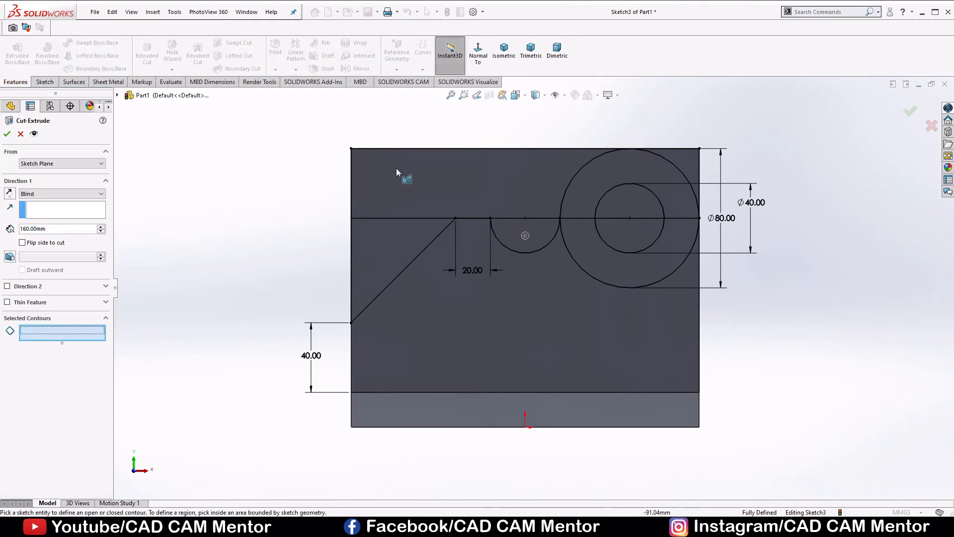
pyautogui.click(426, 175)
pyautogui.click(394, 241)
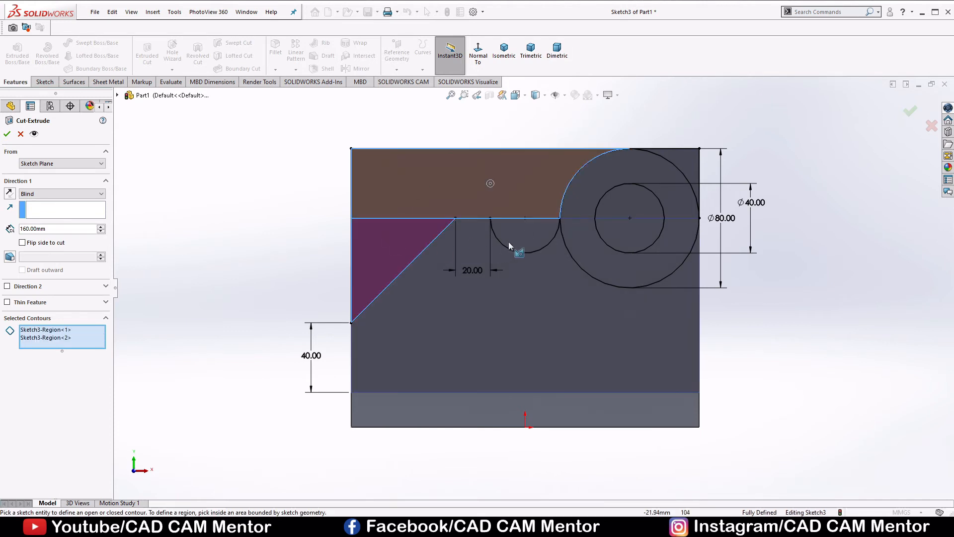
pyautogui.click(516, 235)
pyautogui.click(630, 204)
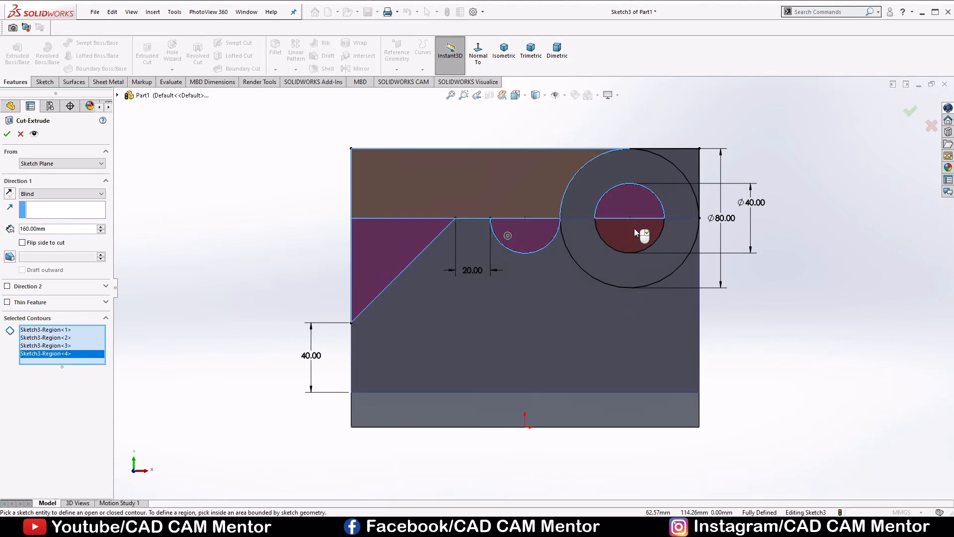
pyautogui.click(635, 232)
pyautogui.click(685, 160)
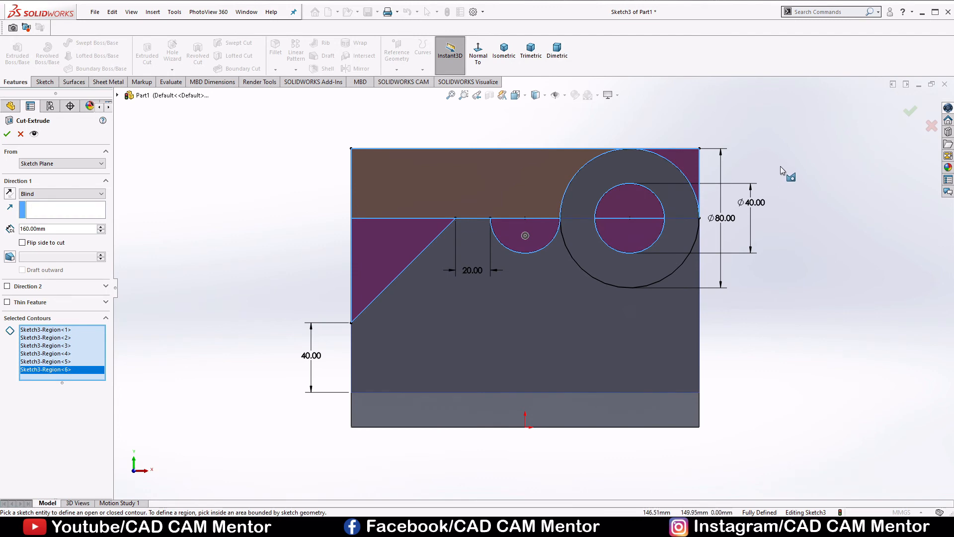
pyautogui.moveTo(780, 166); pyautogui.dragTo(756, 208, button='middle')
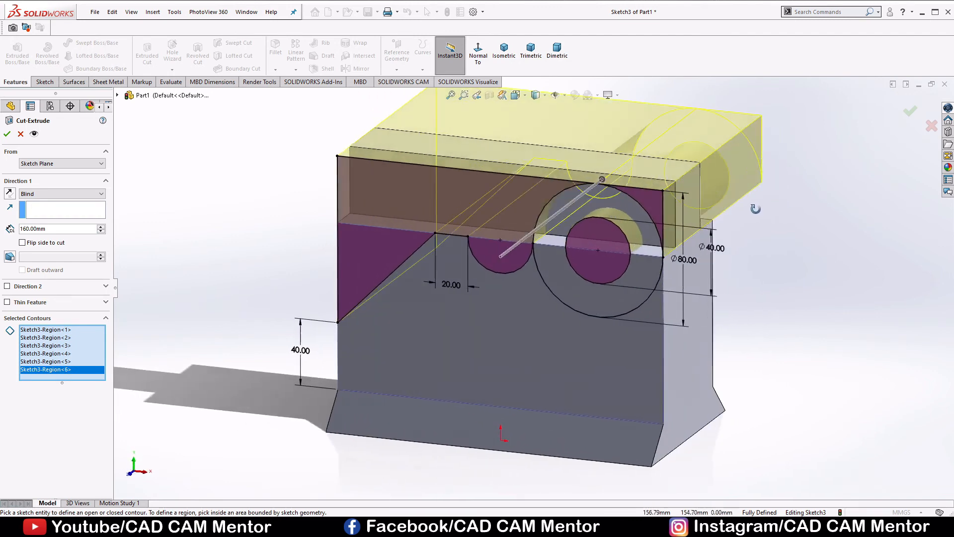
pyautogui.scroll(-2, 741, 214)
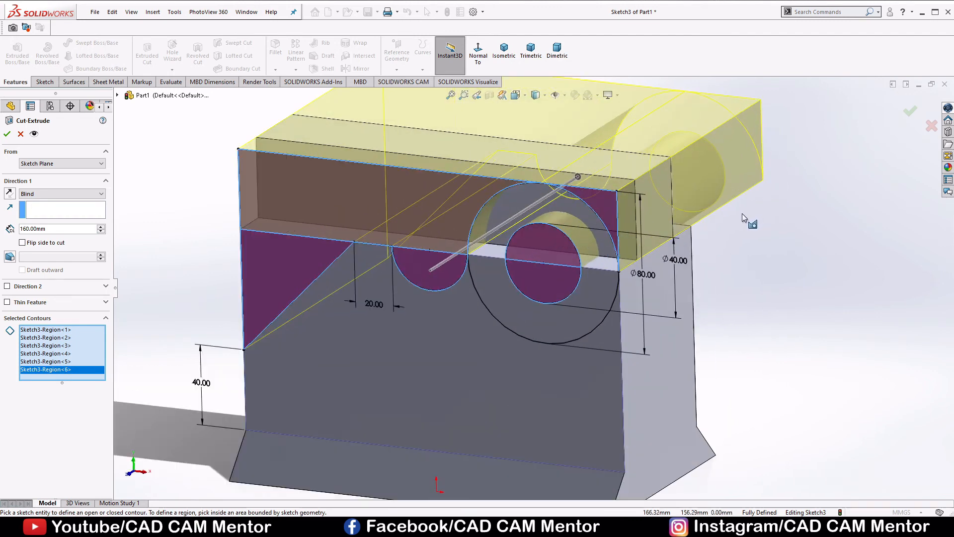
pyautogui.click(6, 134)
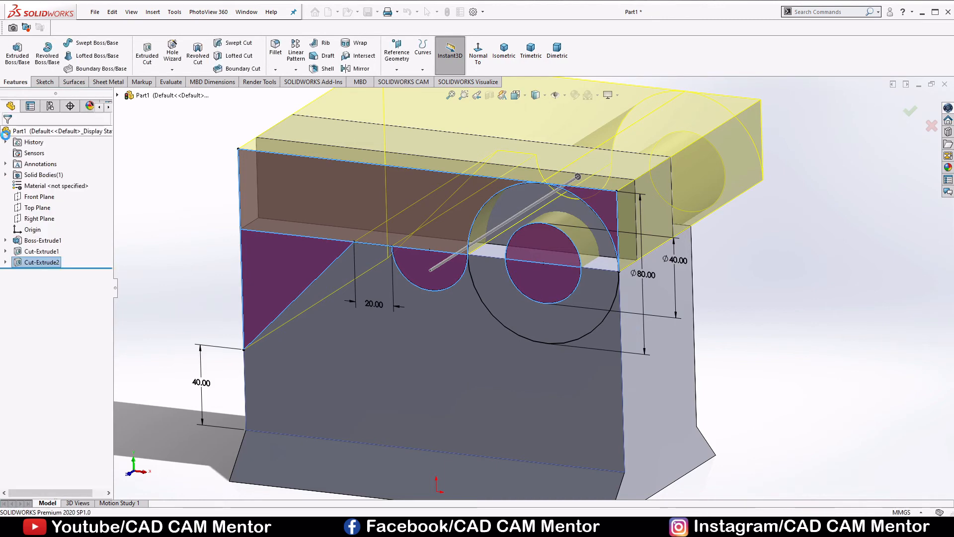
pyautogui.click(744, 185)
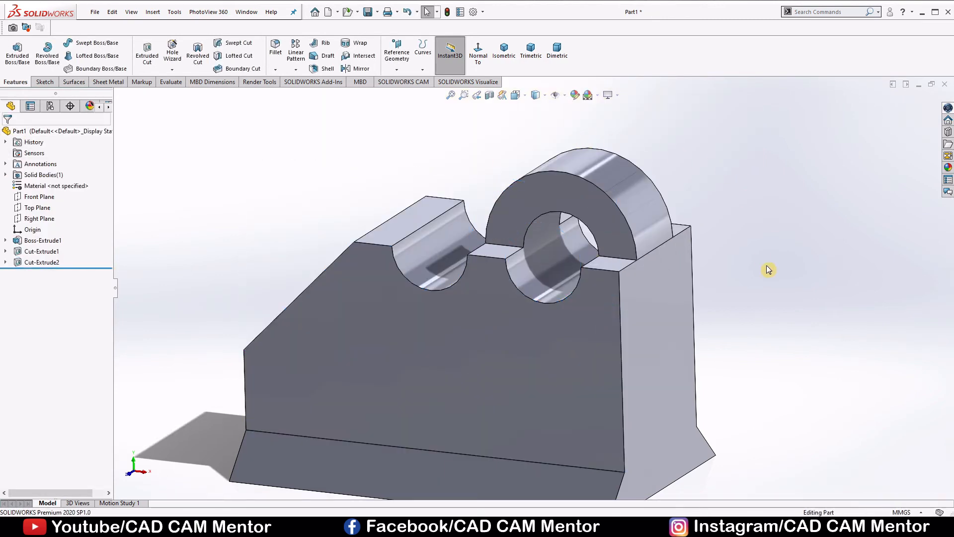
# Examine the cut part and check the remaining slot dimensions in the extrude 4.png drawing in Photos
pyautogui.moveTo(767, 269); pyautogui.dragTo(843, 290, button='middle')
pyautogui.scroll(2, 840, 291)
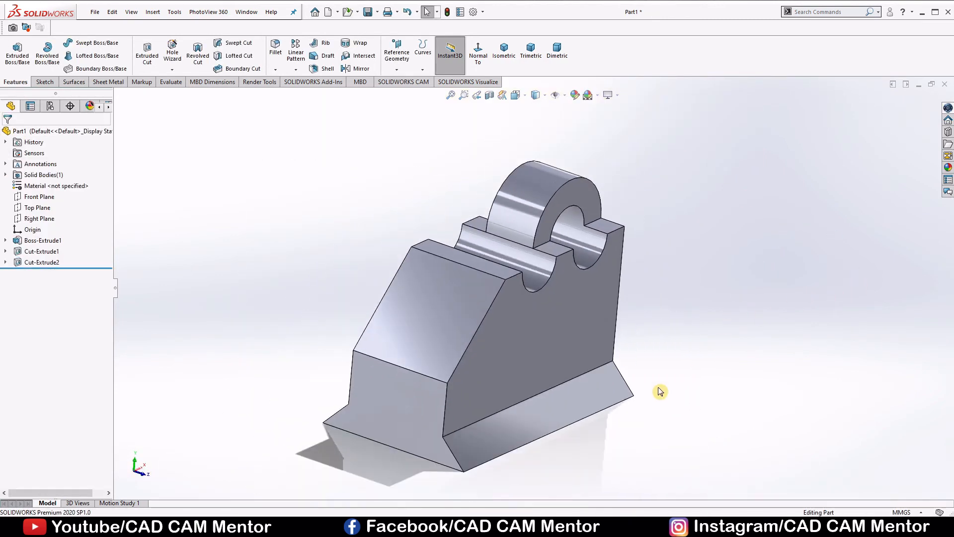
pyautogui.click(591, 527)
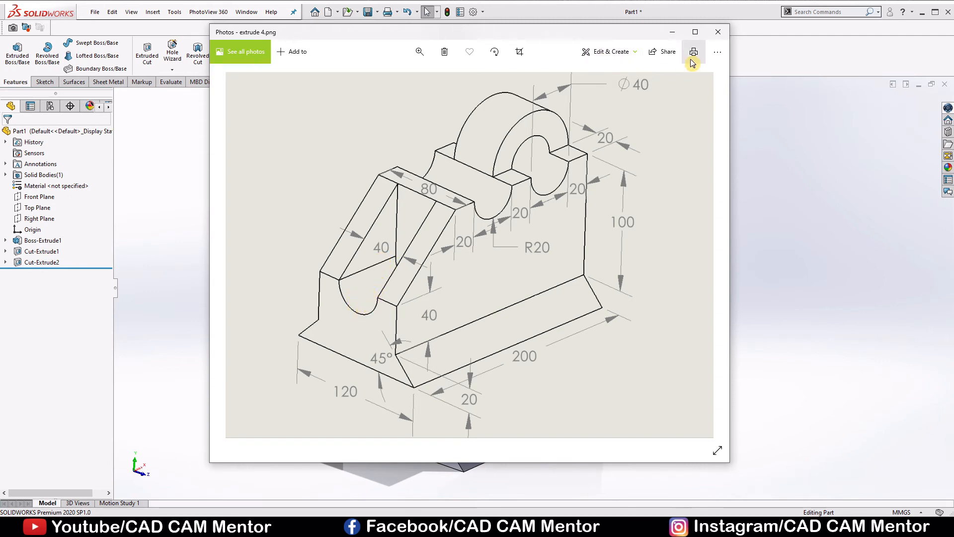
pyautogui.click(673, 33)
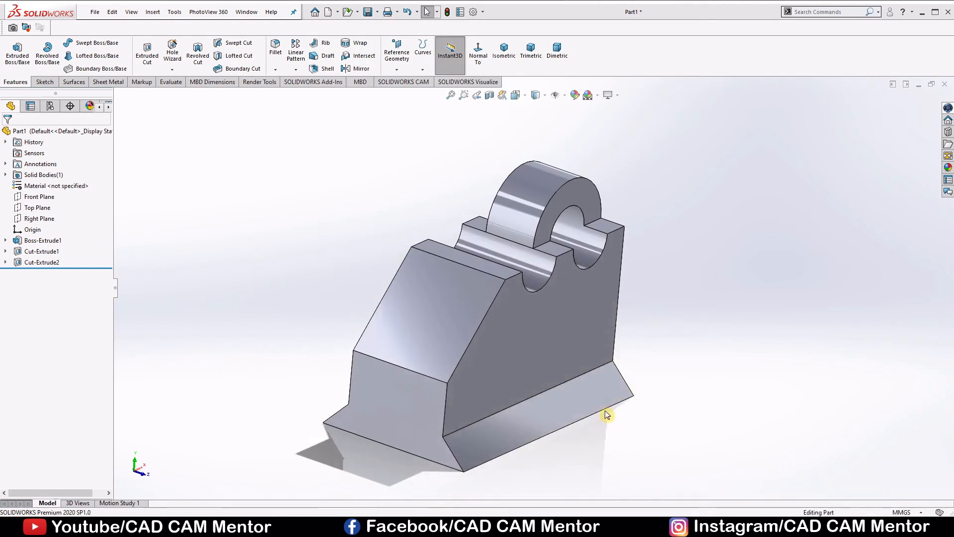
# Start a sketch on the vertical end face below the sloped face and view it straight on
pyautogui.click(389, 390)
pyautogui.rightClick(389, 388)
pyautogui.click(412, 254)
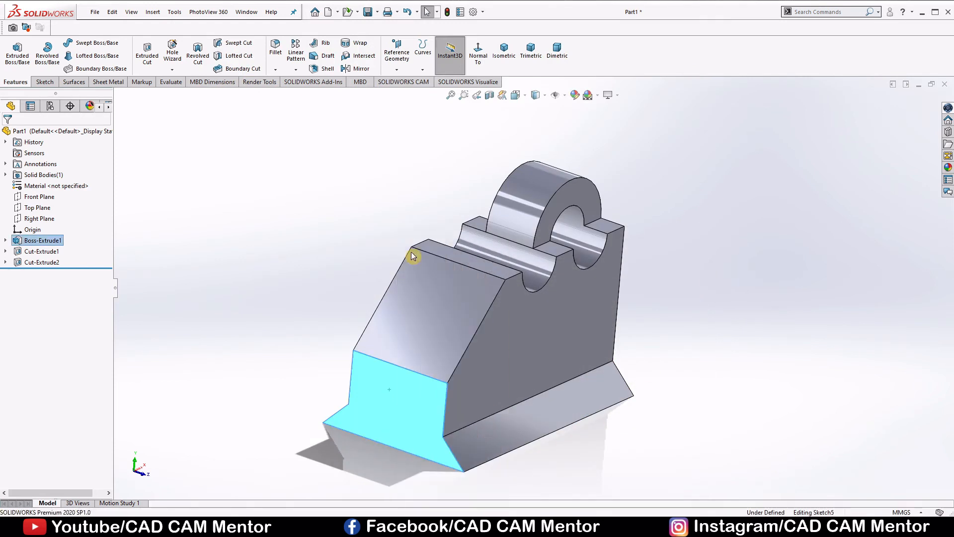
pyautogui.click(496, 55)
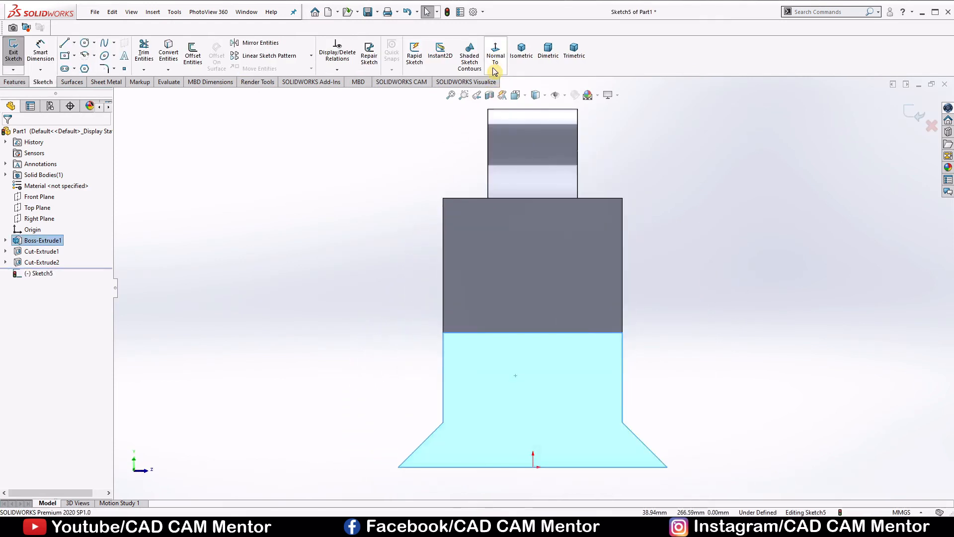
pyautogui.click(361, 228)
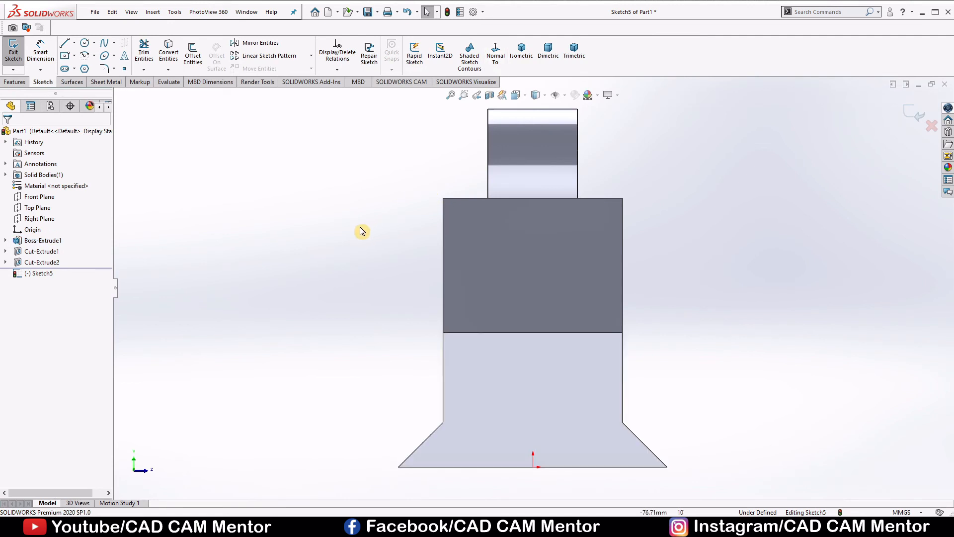
# Sketch a downward semicircular centerpoint arc of about 21.5 mm radius, centred on the midpoint of the edge below the slope
pyautogui.click(94, 55)
pyautogui.click(106, 69)
pyautogui.click(533, 332)
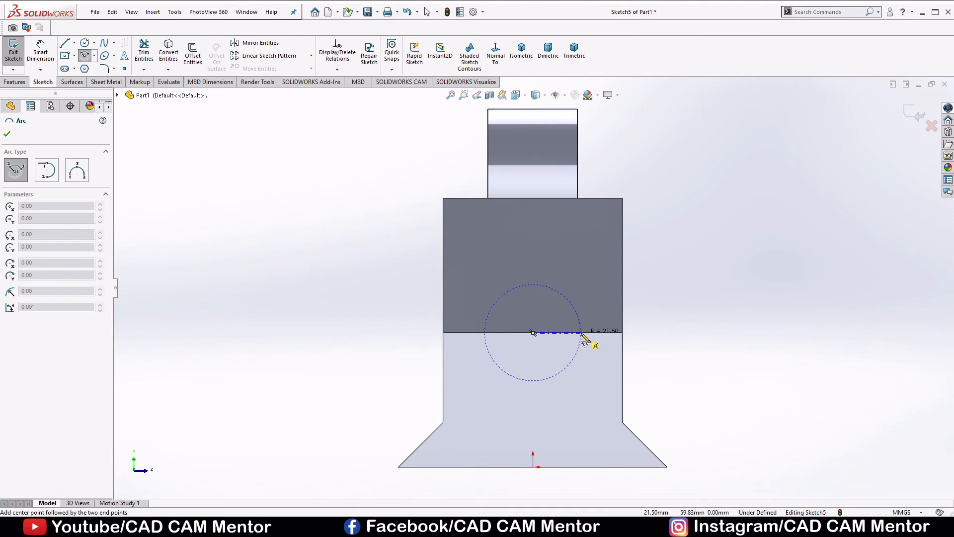
pyautogui.click(580, 333)
pyautogui.click(484, 332)
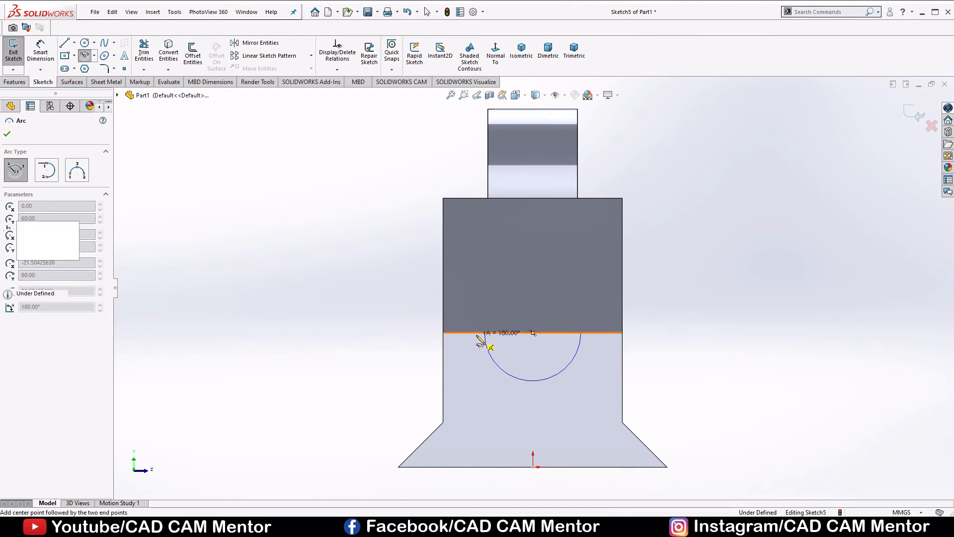
pyautogui.click(8, 134)
# Dimension the semicircular arc below the slope with a radius of 20 mm
pyautogui.moveTo(724, 347); pyautogui.dragTo(723, 291, button='right')
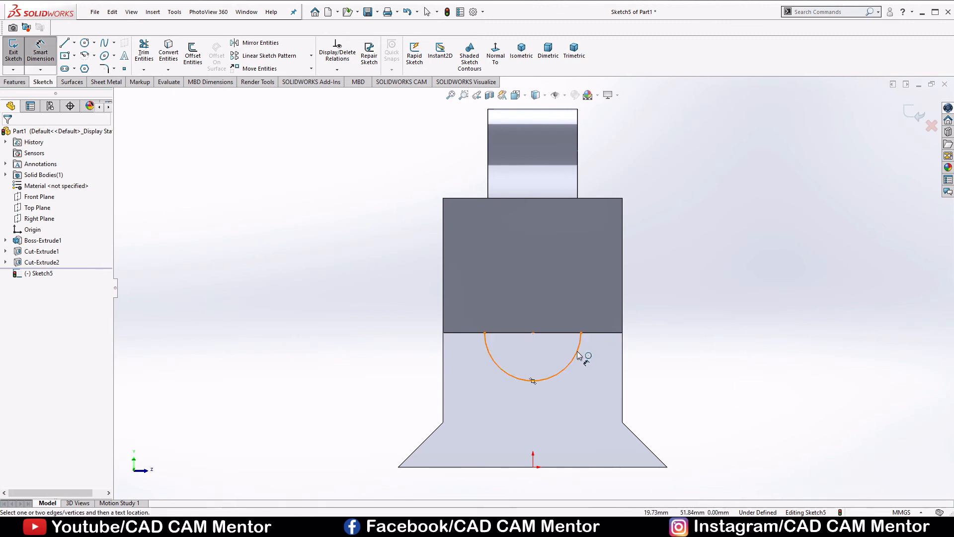
pyautogui.click(674, 371)
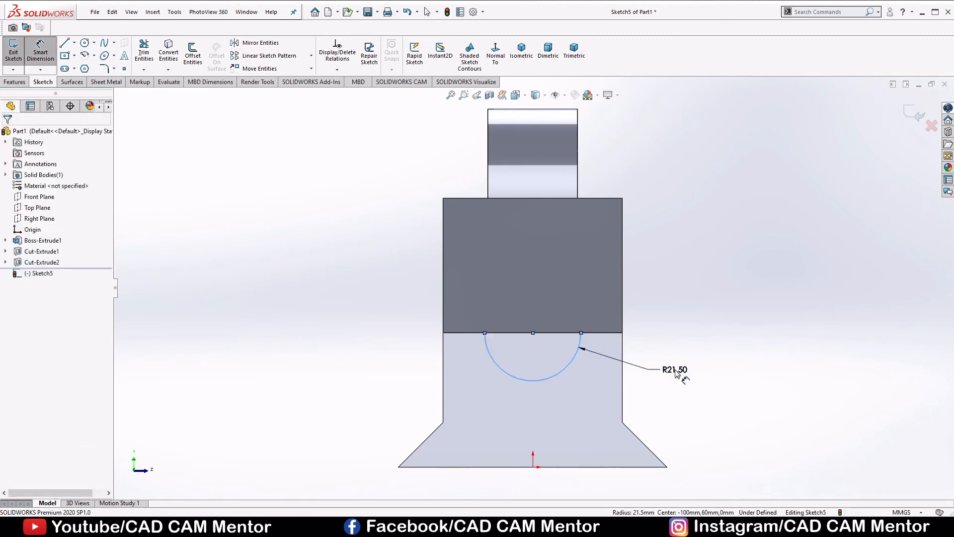
pyautogui.write('20')
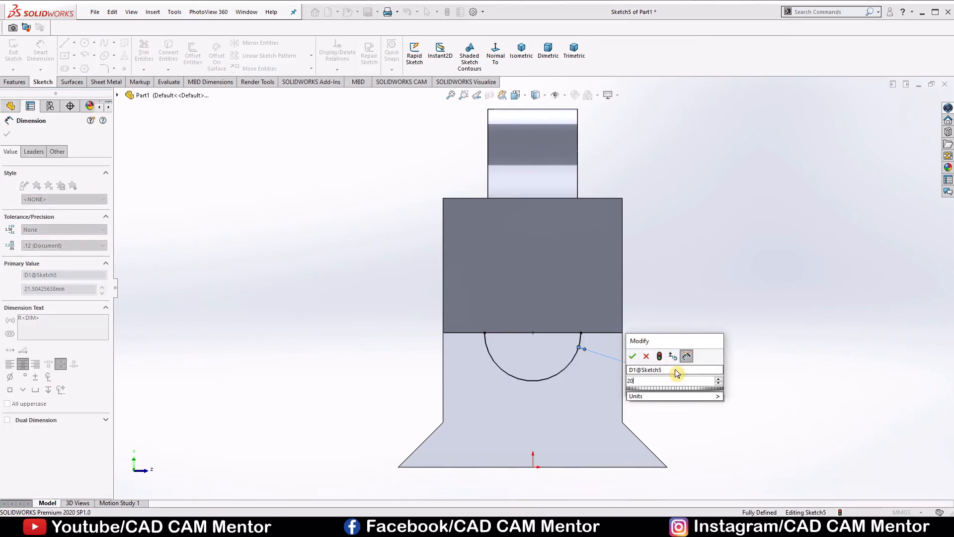
pyautogui.press('Return')
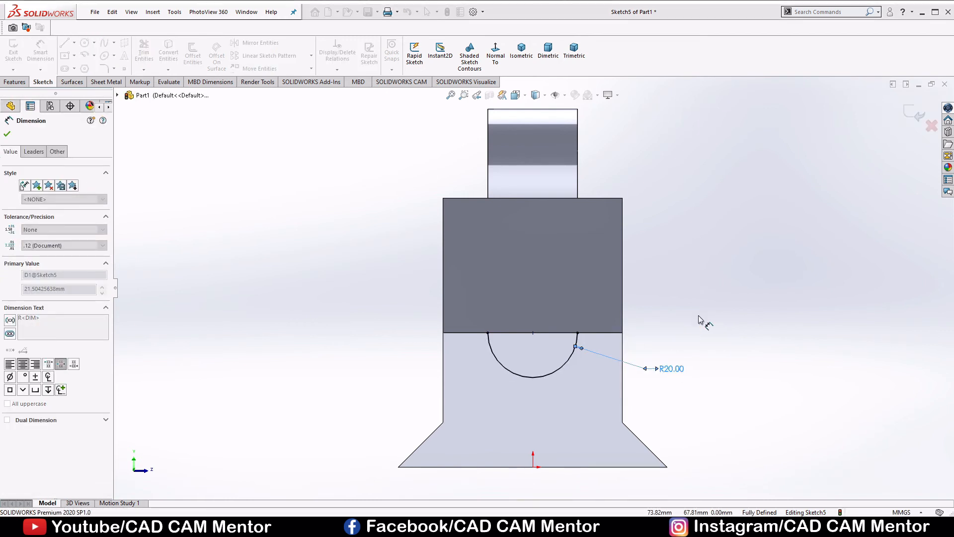
pyautogui.rightClick(697, 314)
pyautogui.press('Escape')
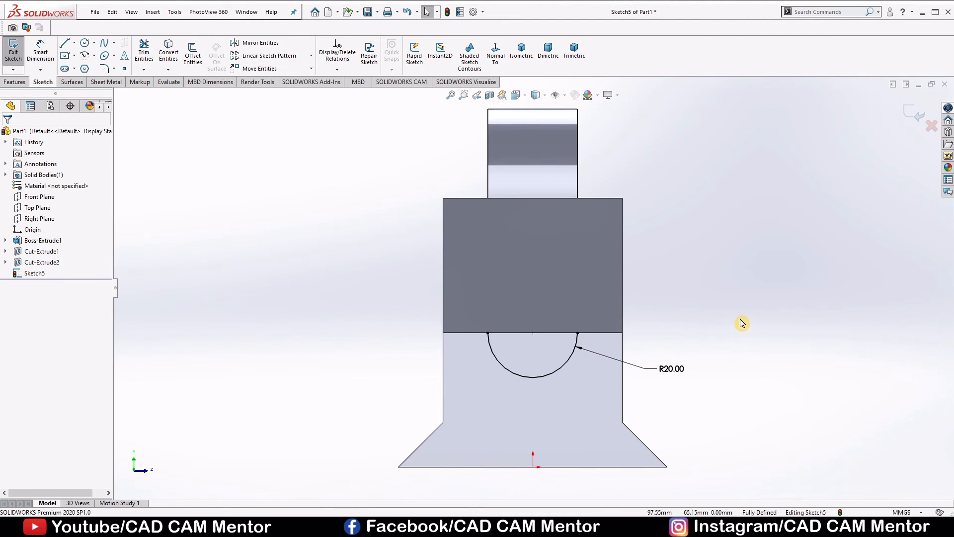
# Close the slot profile with lines from the arc's left end up to the top edge, across, and down to its right end
pyautogui.press('l')
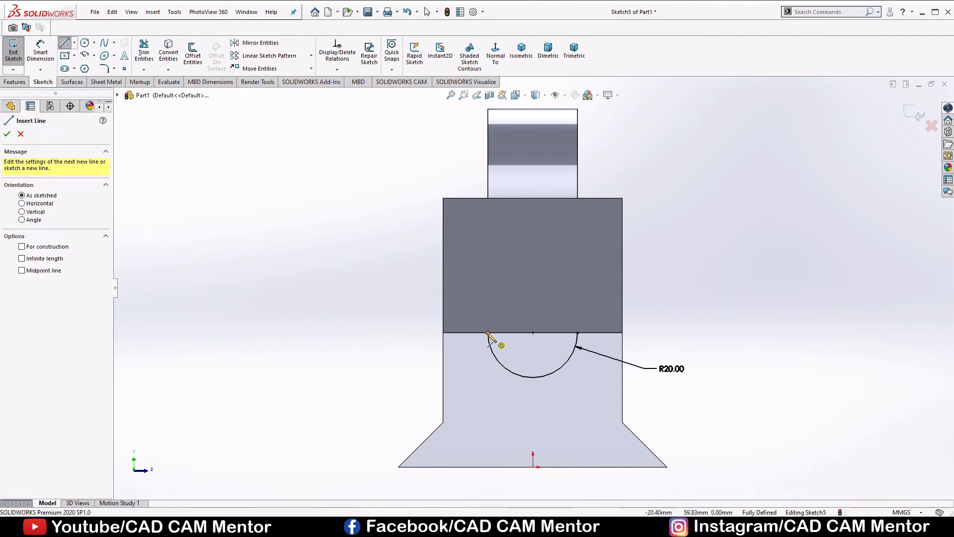
pyautogui.click(488, 333)
pyautogui.click(487, 198)
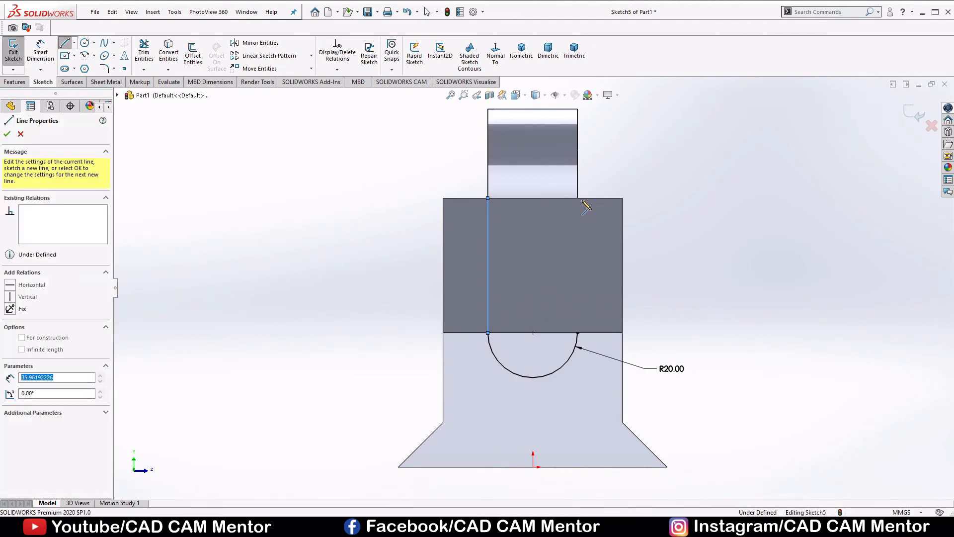
pyautogui.click(578, 332)
pyautogui.click(696, 264)
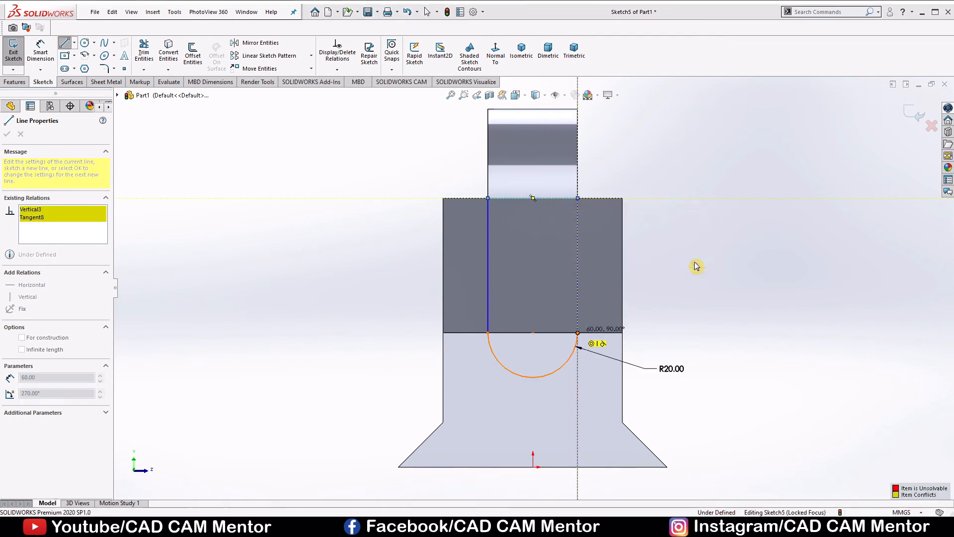
pyautogui.press('Escape')
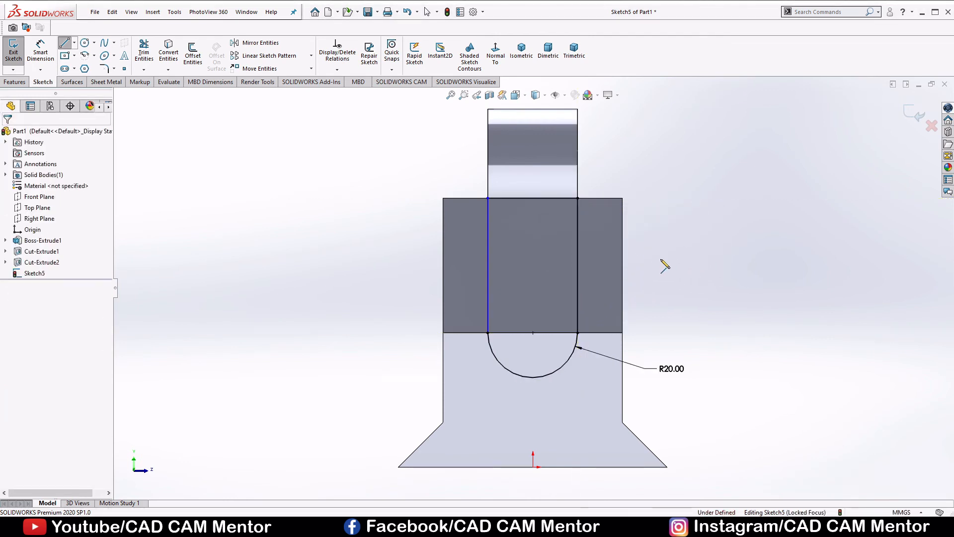
# Add a Tangent relation between the slot profile's left vertical line and the semicircular arc
pyautogui.click(487, 278)
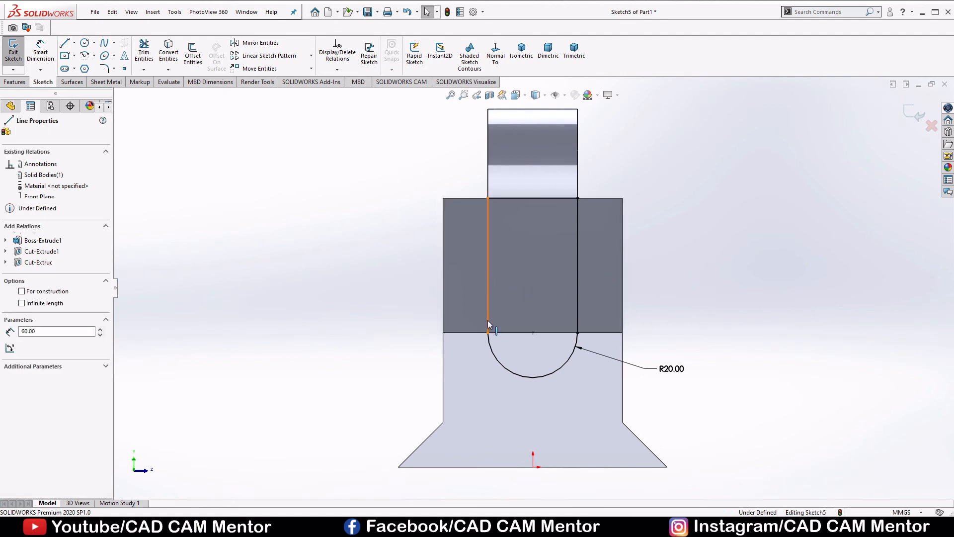
pyautogui.keyDown('ctrl'); pyautogui.click(493, 355); pyautogui.keyUp('ctrl')
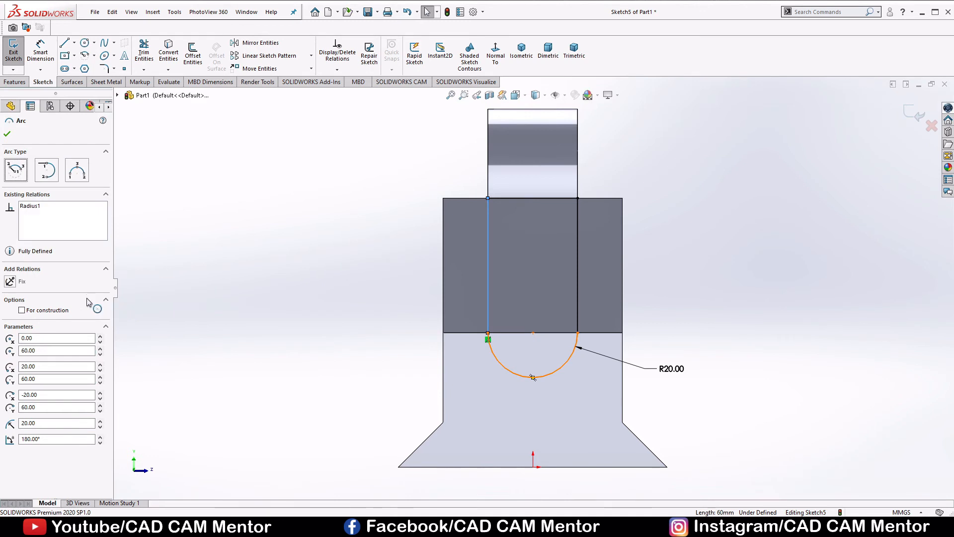
pyautogui.click(26, 295)
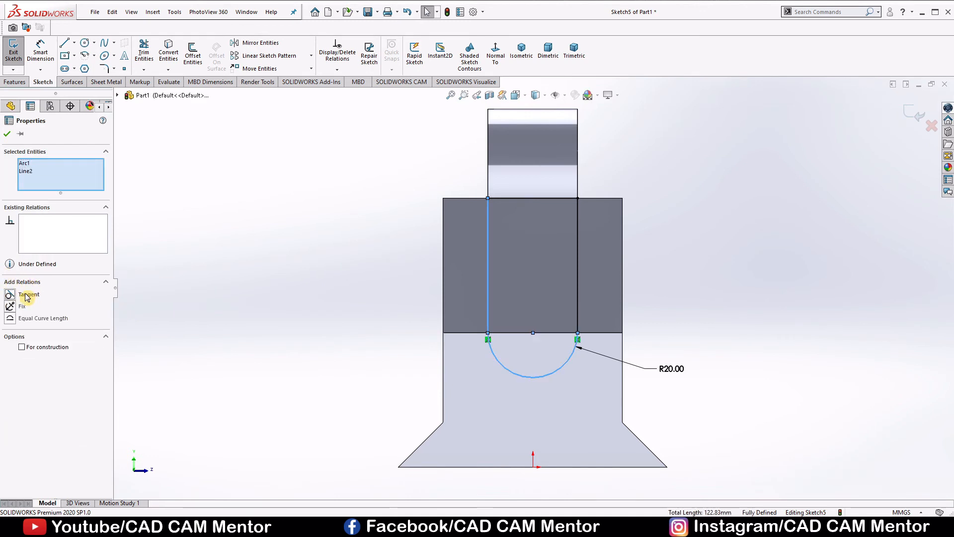
pyautogui.click(8, 134)
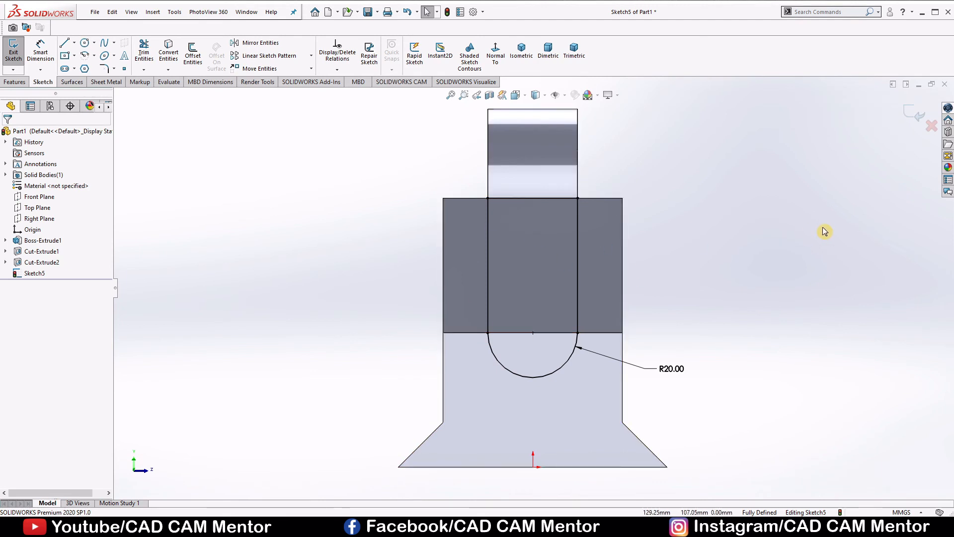
# Extrude-cut the round-bottomed slot profile 60 mm deep into the sloped end of the block, Blind
pyautogui.moveTo(822, 230); pyautogui.dragTo(789, 251, button='middle')
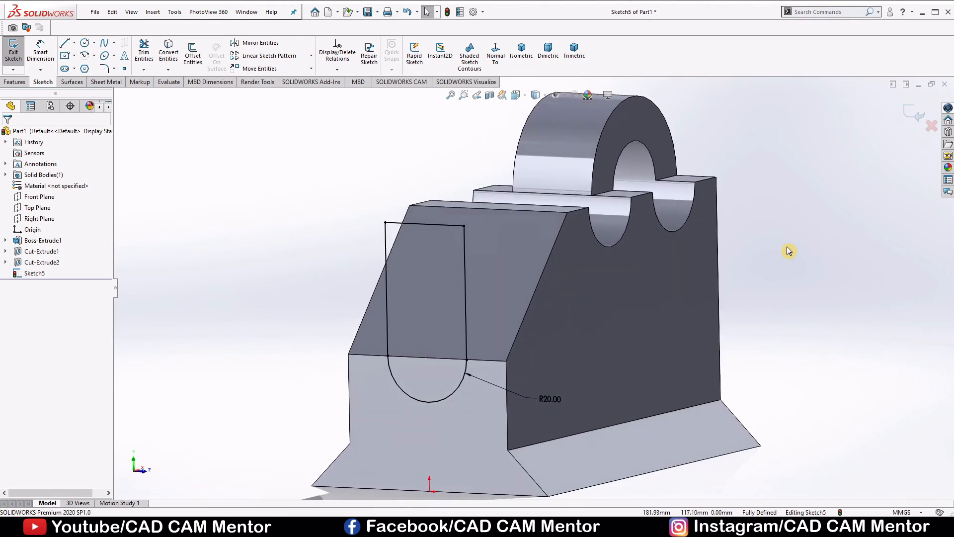
pyautogui.click(14, 82)
pyautogui.click(145, 57)
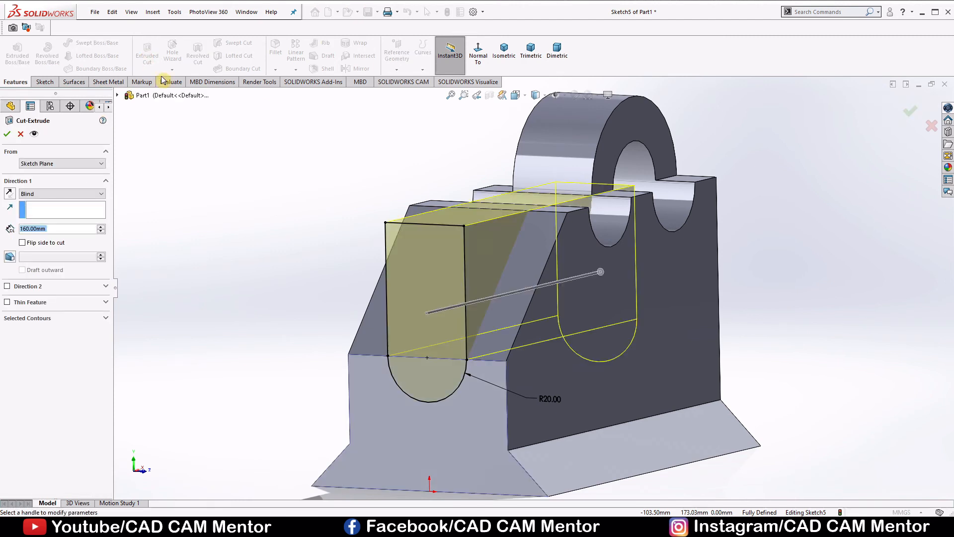
pyautogui.scroll(3, 592, 240)
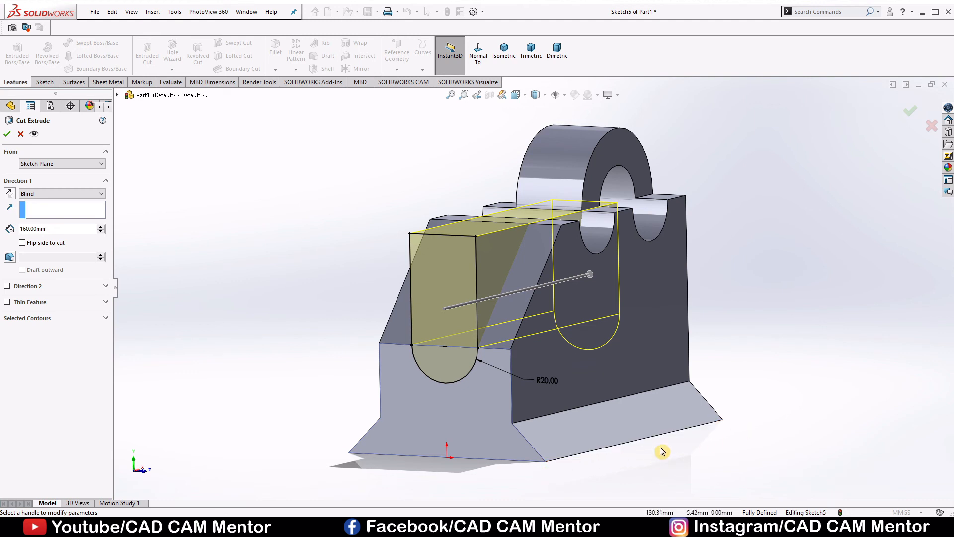
pyautogui.click(565, 232)
pyautogui.click(69, 232)
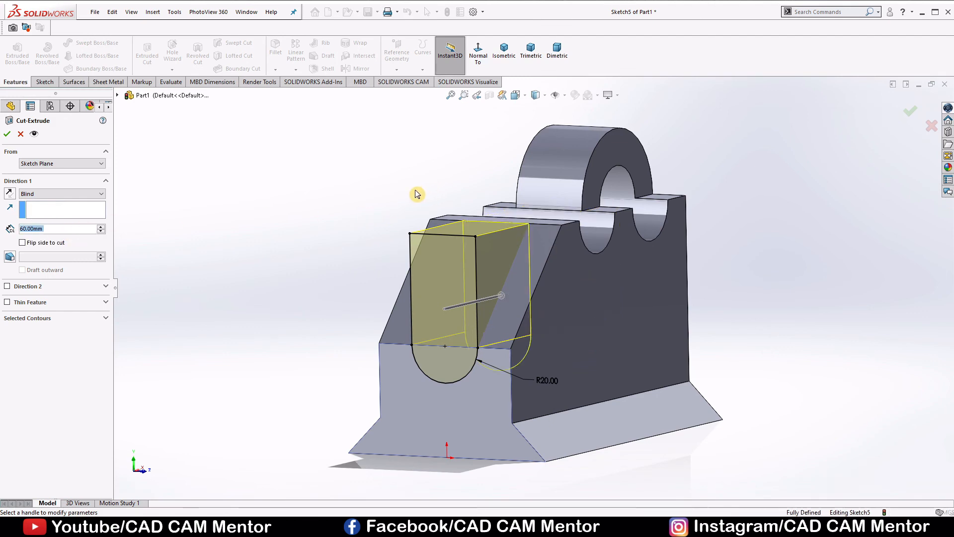
pyautogui.moveTo(418, 194); pyautogui.dragTo(382, 215, button='middle')
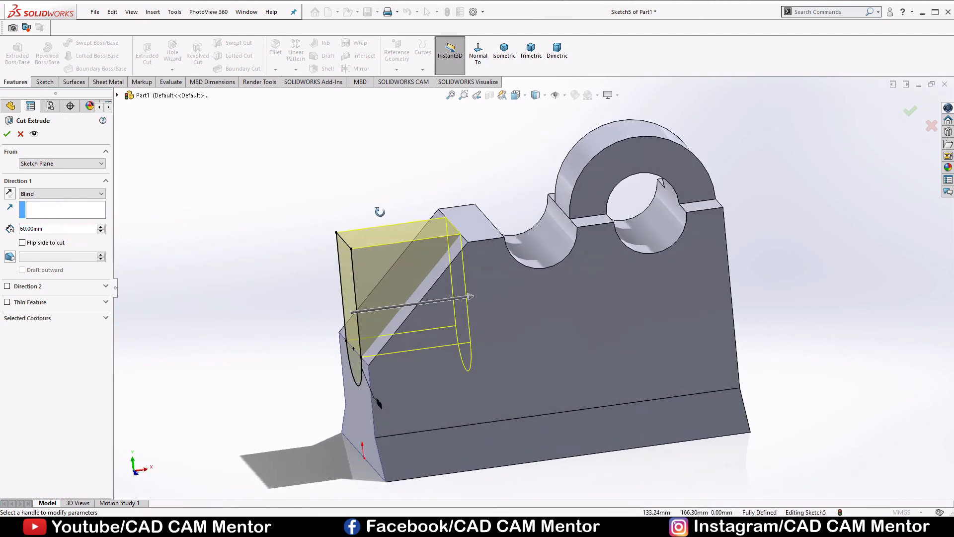
pyautogui.click(6, 135)
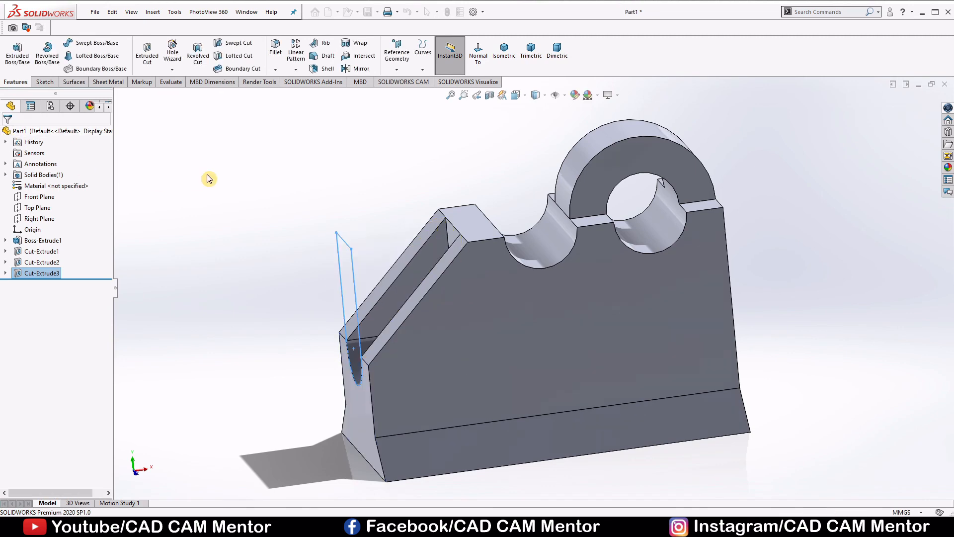
# Apply the polished steel appearance from the Metal > Steel category to the part
pyautogui.moveTo(276, 208); pyautogui.dragTo(332, 234, button='middle')
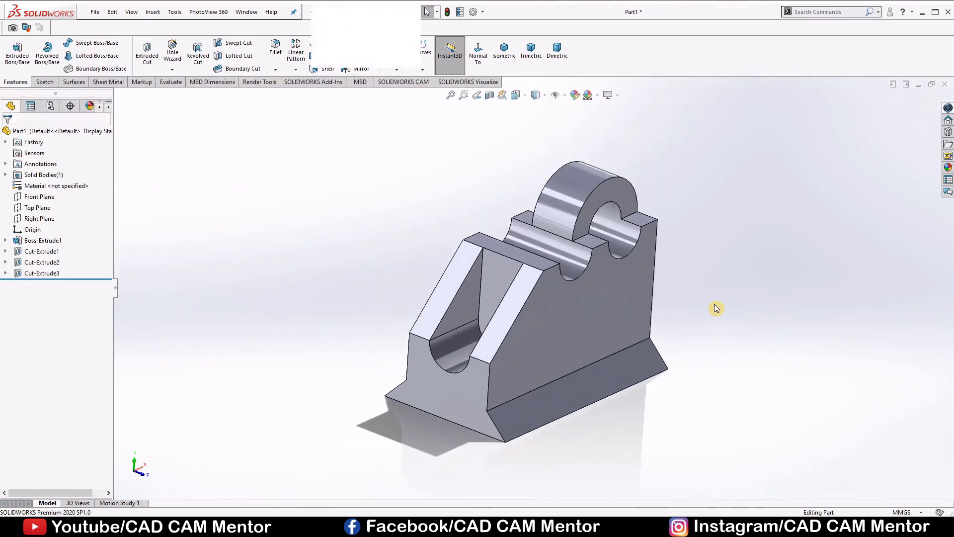
pyautogui.click(947, 168)
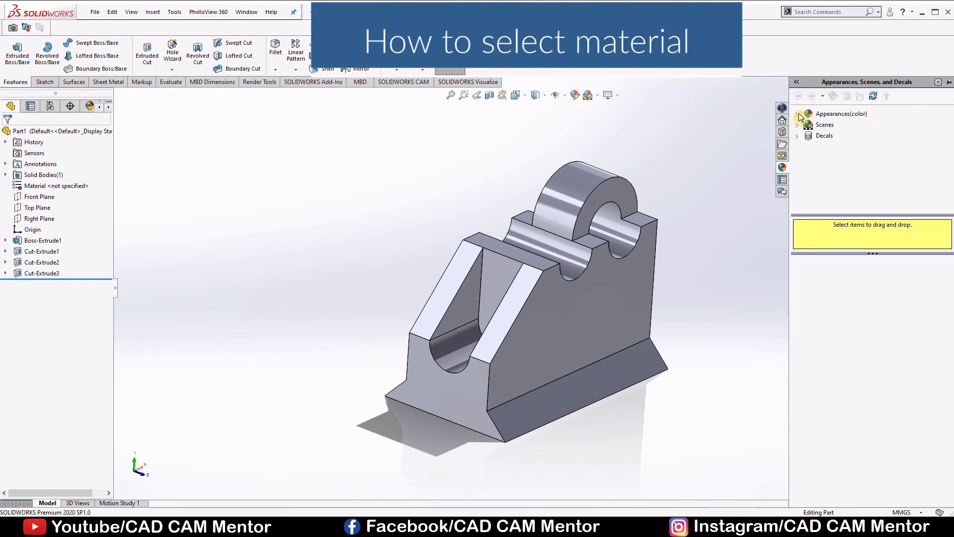
pyautogui.click(801, 118)
pyautogui.click(834, 115)
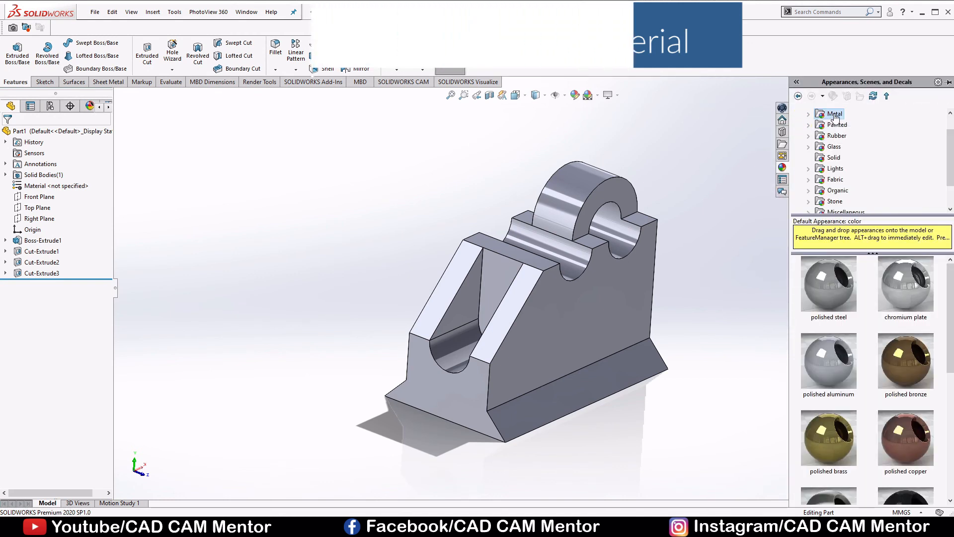
pyautogui.click(808, 115)
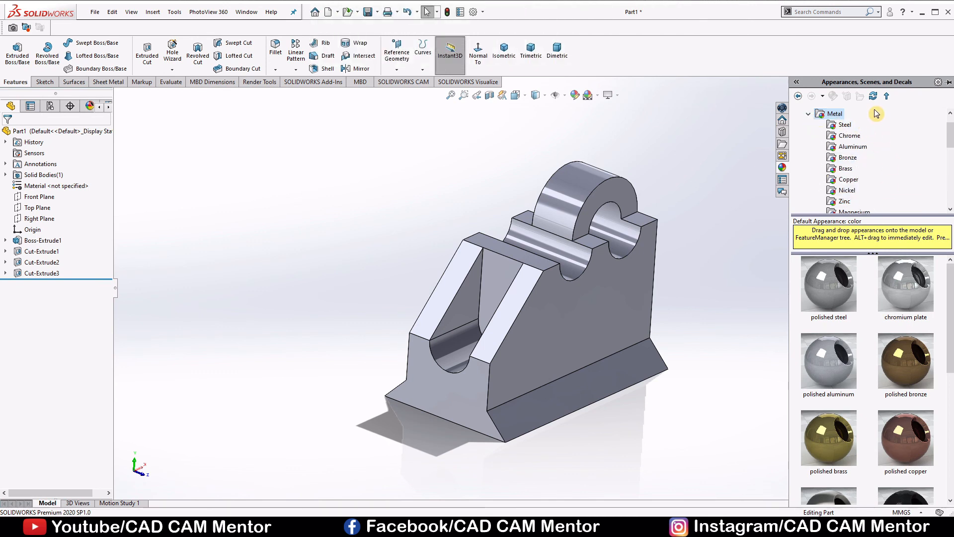
pyautogui.click(845, 125)
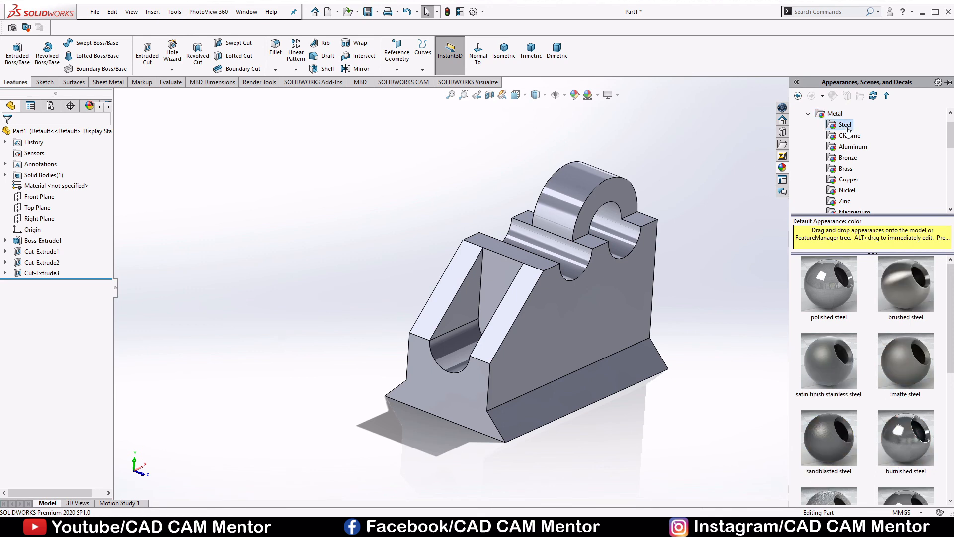
pyautogui.moveTo(838, 293); pyautogui.dragTo(576, 295)
pyautogui.click(572, 297)
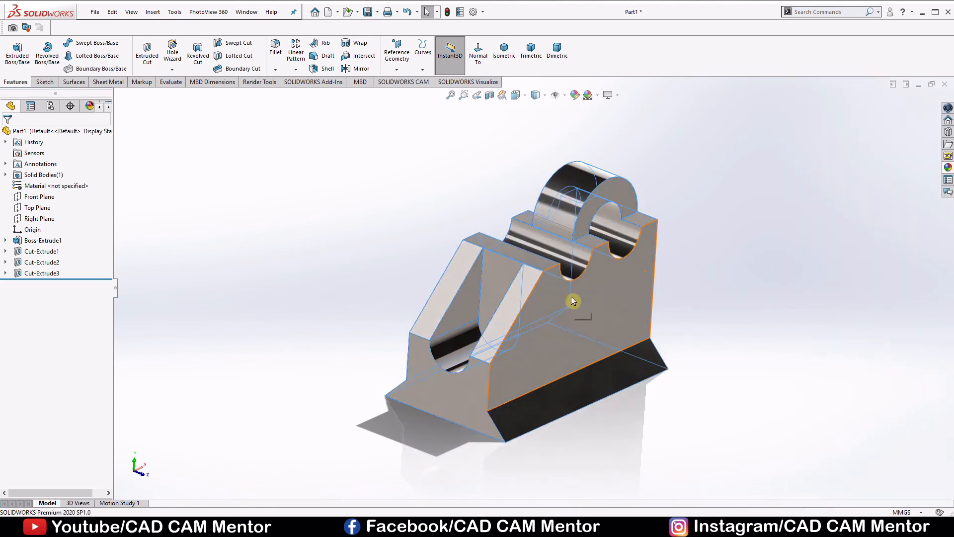
pyautogui.scroll(-2, 701, 288)
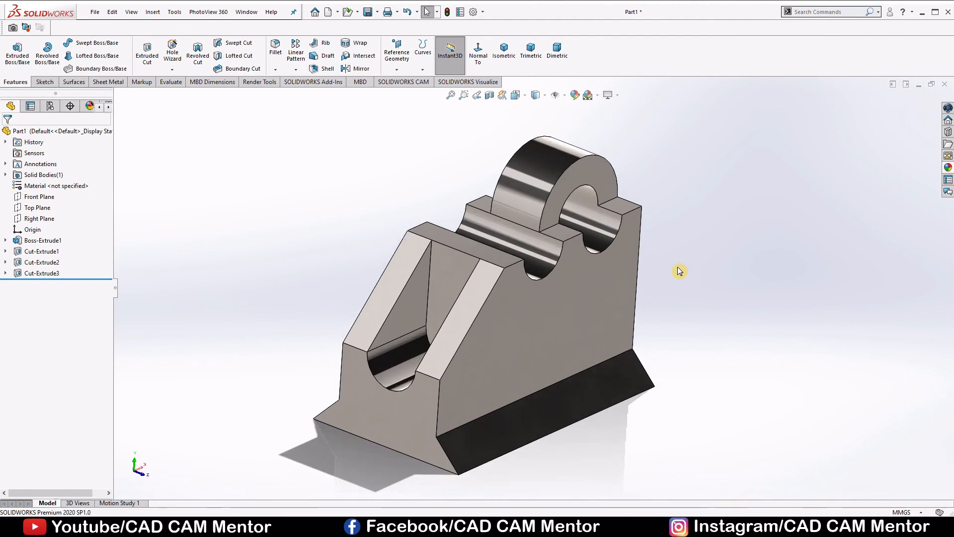
# Apply the Plain White scene and examine the finished part
pyautogui.click(598, 96)
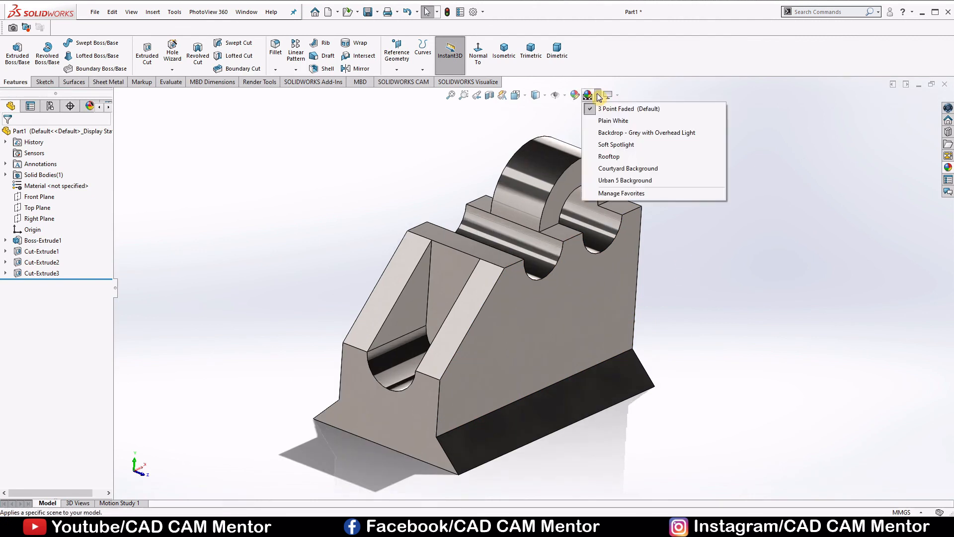
pyautogui.click(606, 124)
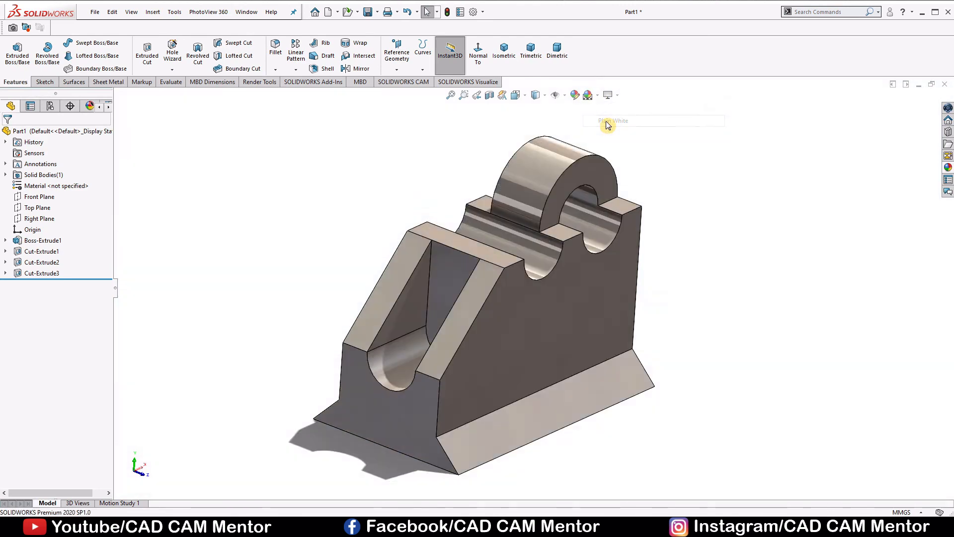
pyautogui.moveTo(681, 209)
pyautogui.mouseDown(button='middle')
pyautogui.moveTo(638, 212)
pyautogui.moveTo(683, 196)
pyautogui.moveTo(688, 228)
pyautogui.mouseUp(button='middle')
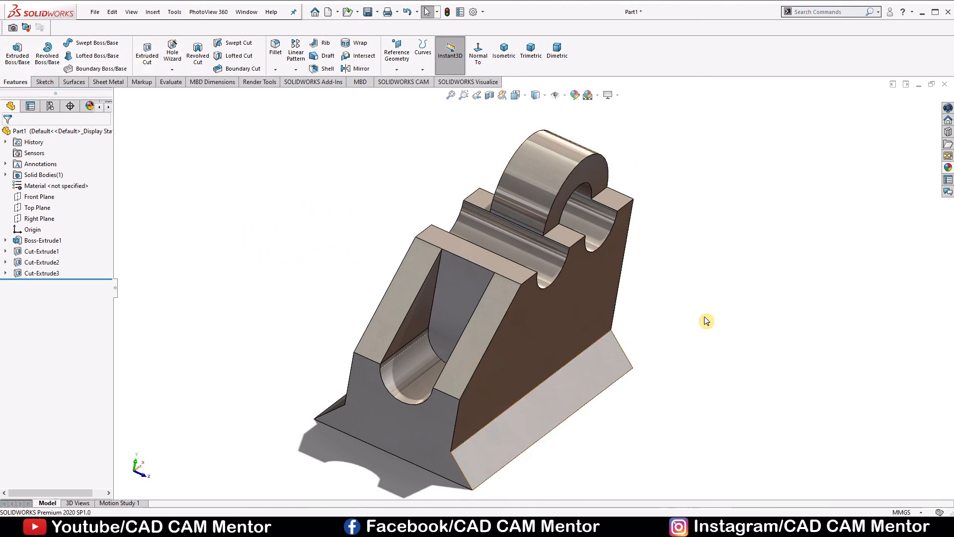
pyautogui.moveTo(707, 294)
pyautogui.mouseDown(button='middle')
pyautogui.moveTo(714, 283)
pyautogui.moveTo(725, 289)
pyautogui.mouseUp(button='middle')
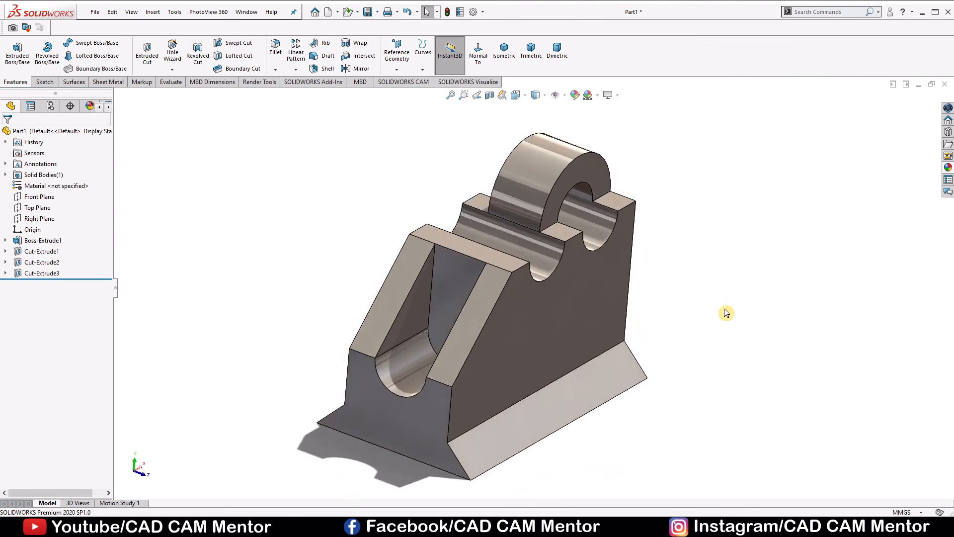
pyautogui.scroll(2, 708, 324)
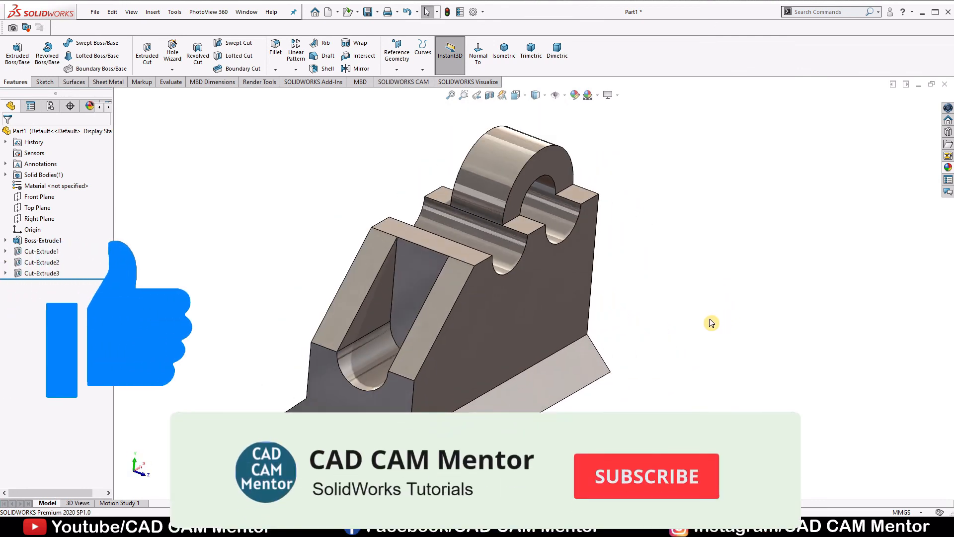